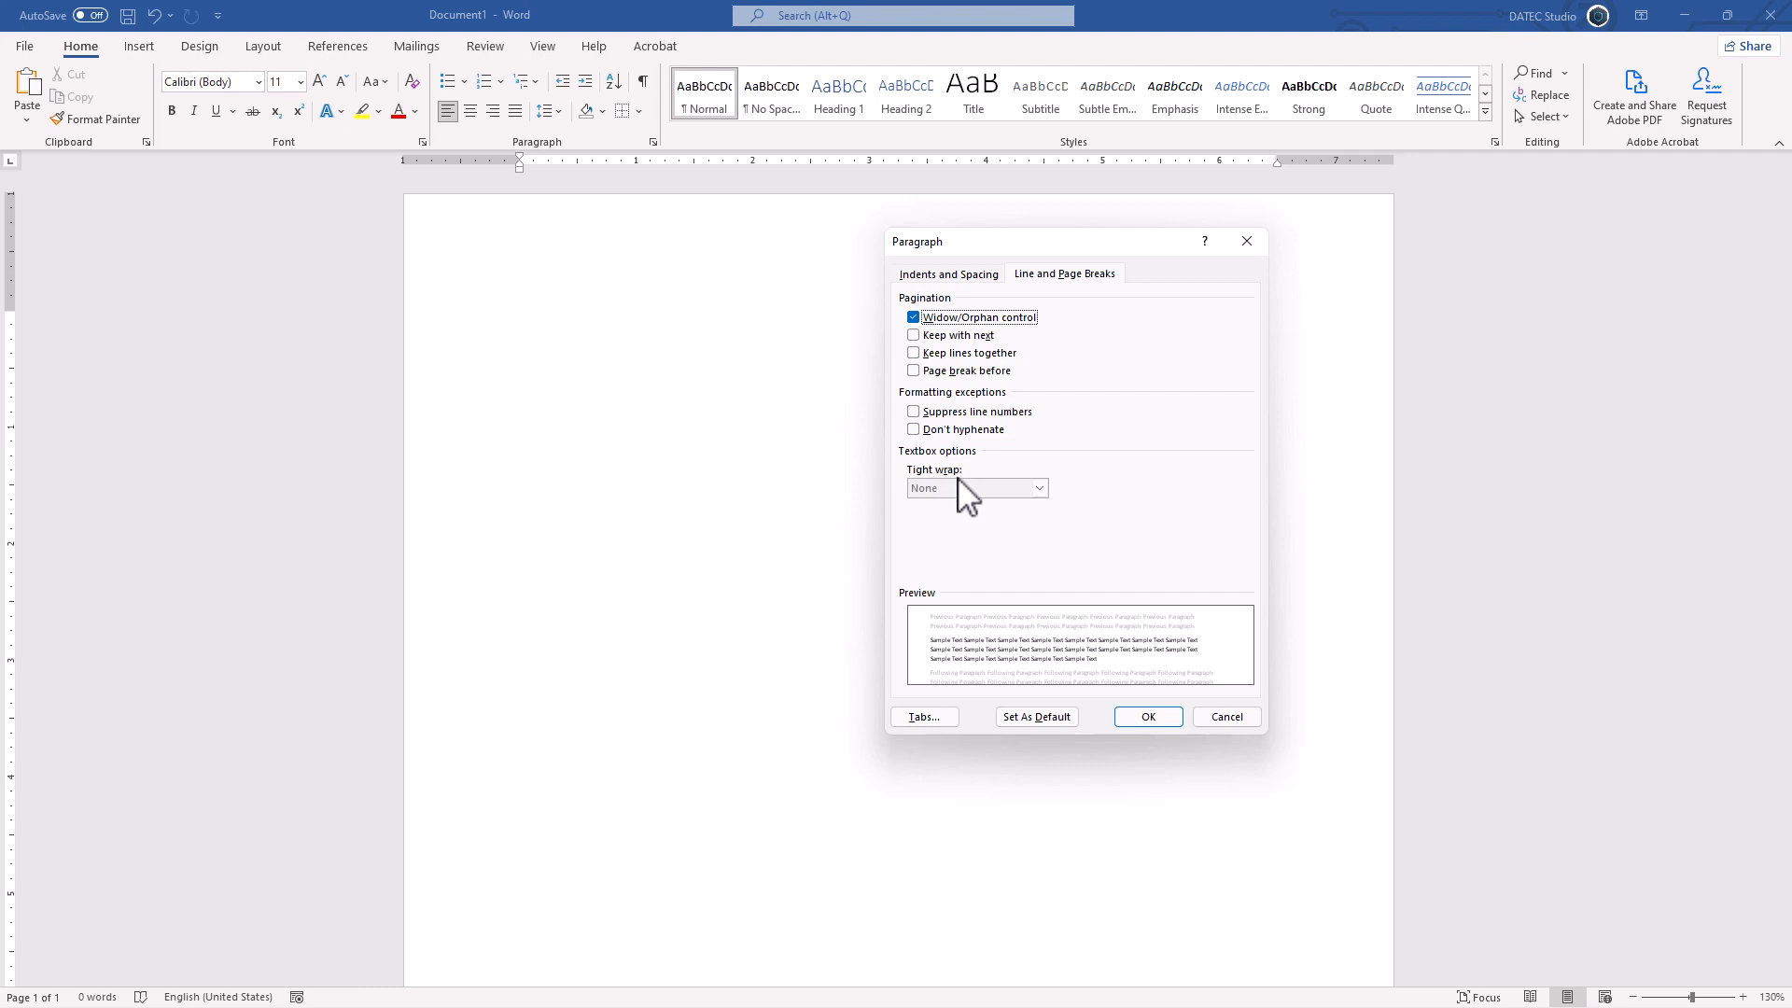
Step: Close the Paragraph settings and generate placeholder text in the blank document with =rand(5,7)
left_click(1148, 717)
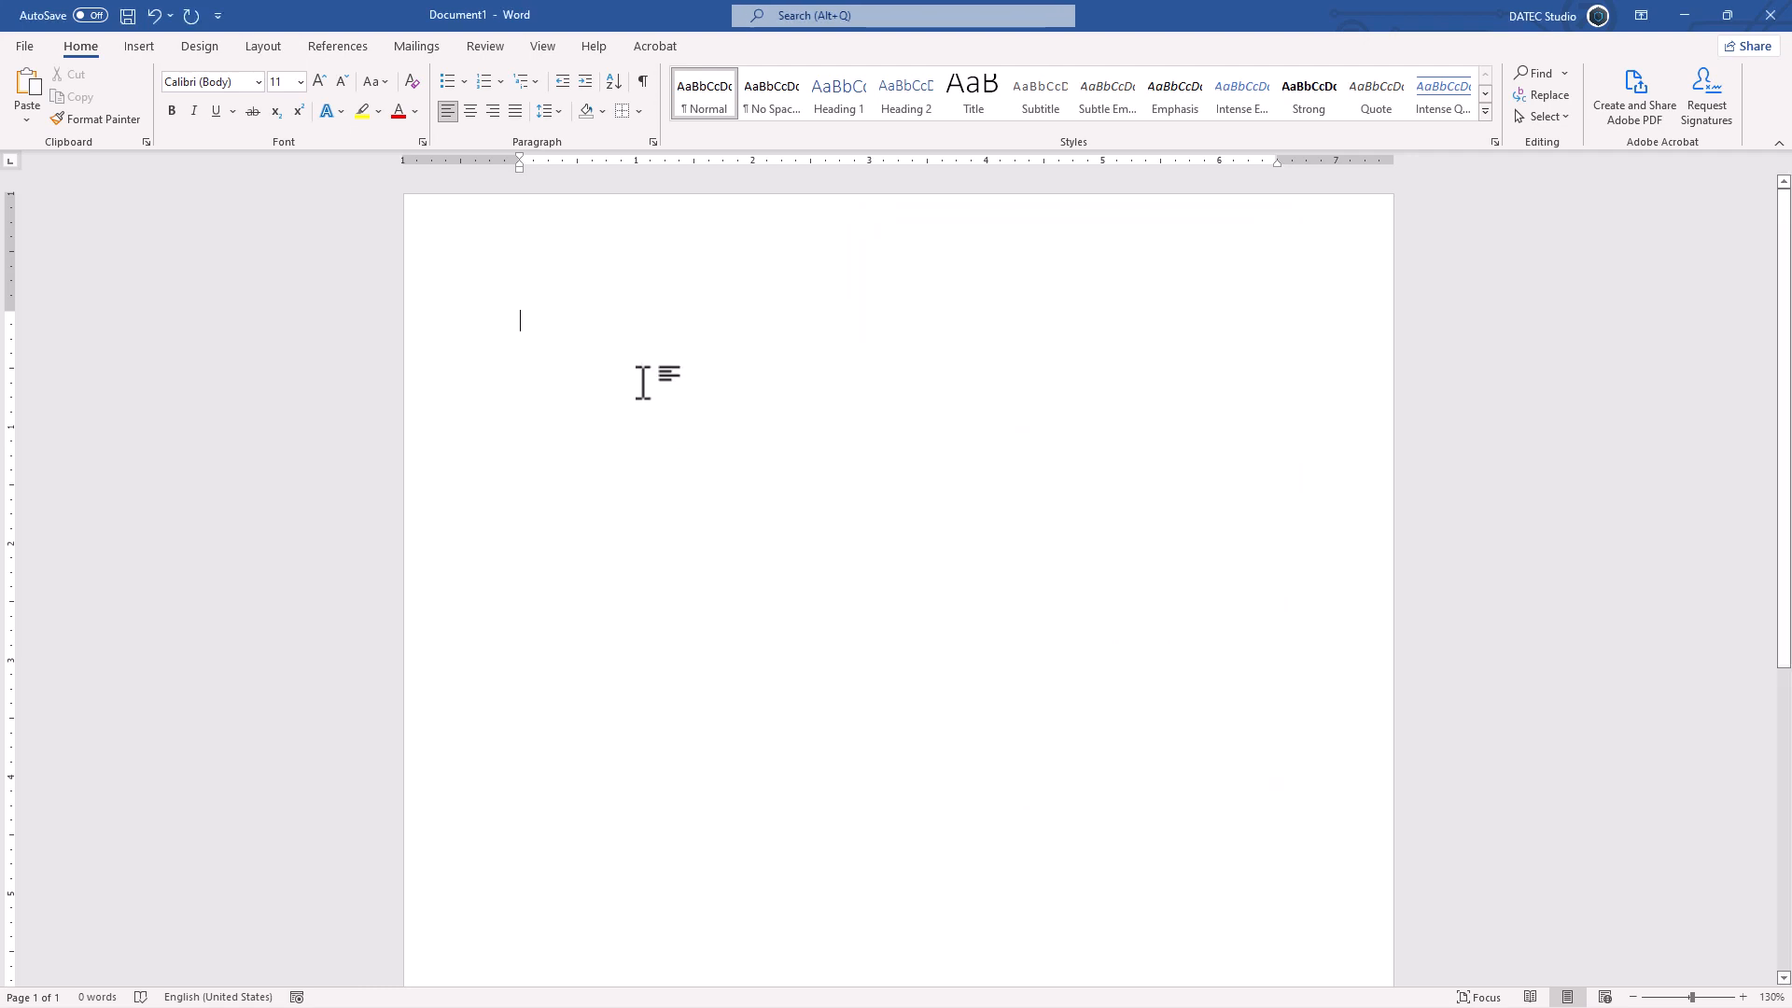
type("=rand(5,7")
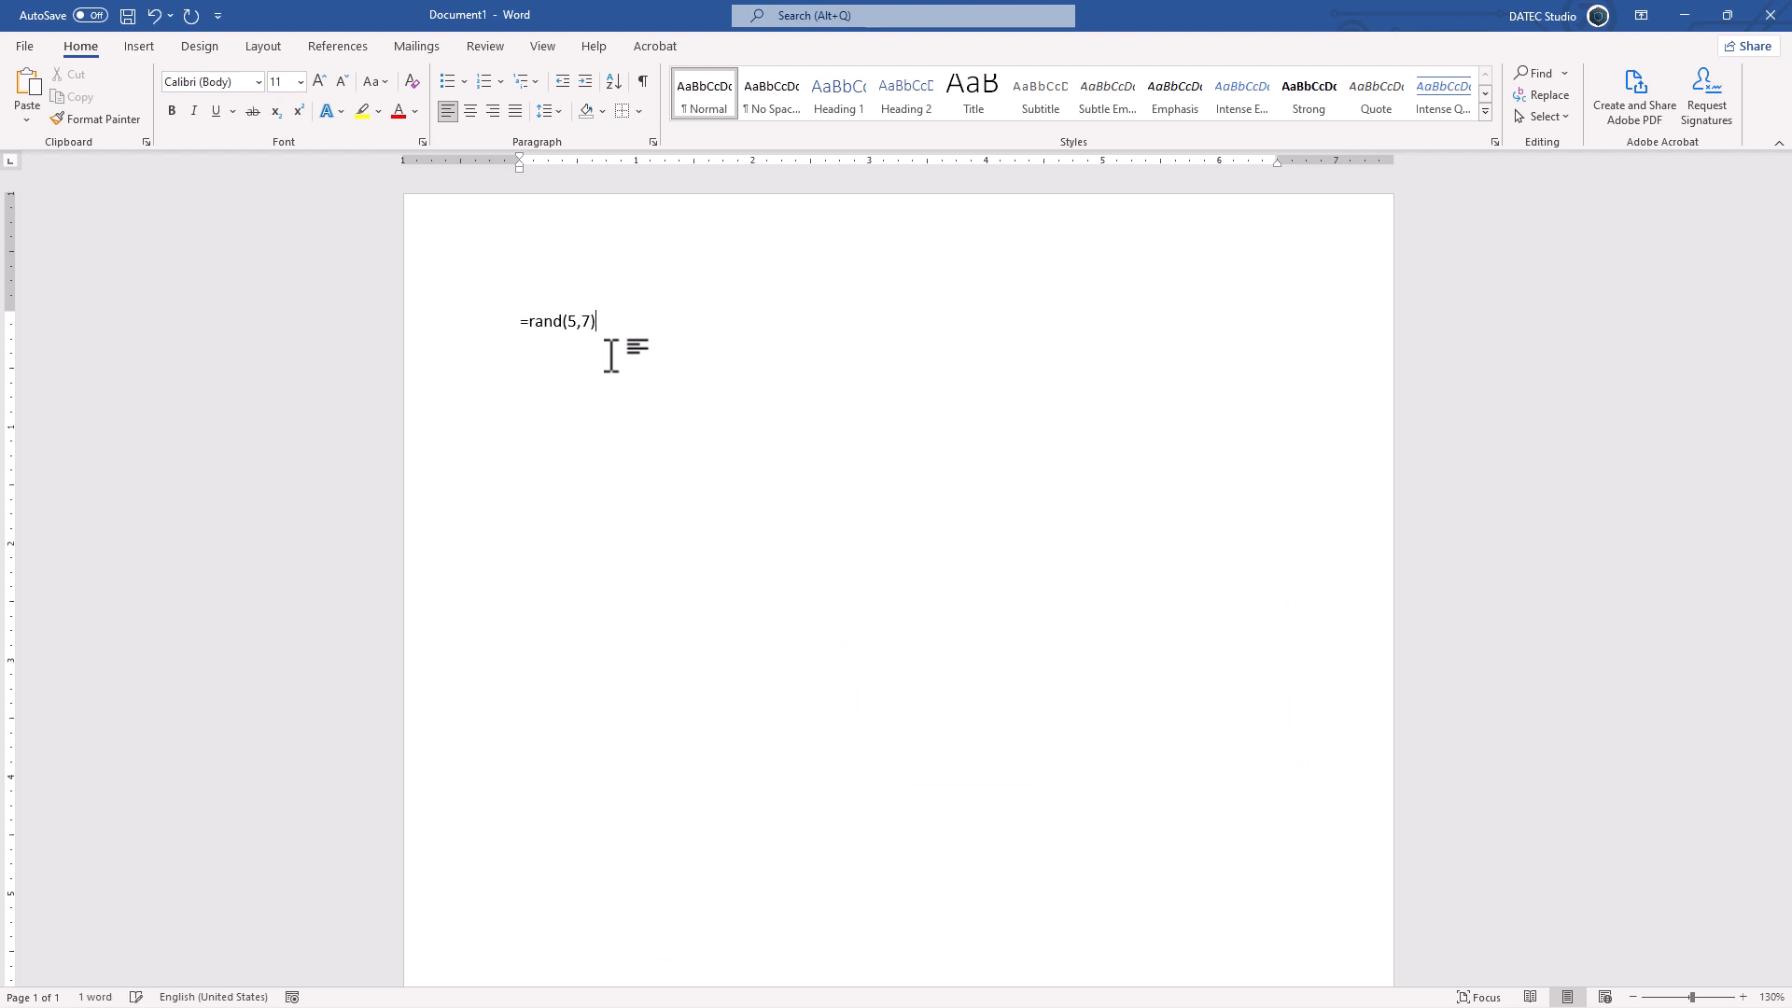
key("Return")
Step: Reduce all of the document text to 8 pt and justify it
key("ctrl+a")
key("ctrl+shift+comma")
key("ctrl+shift+comma")
key("ctrl+shift+comma")
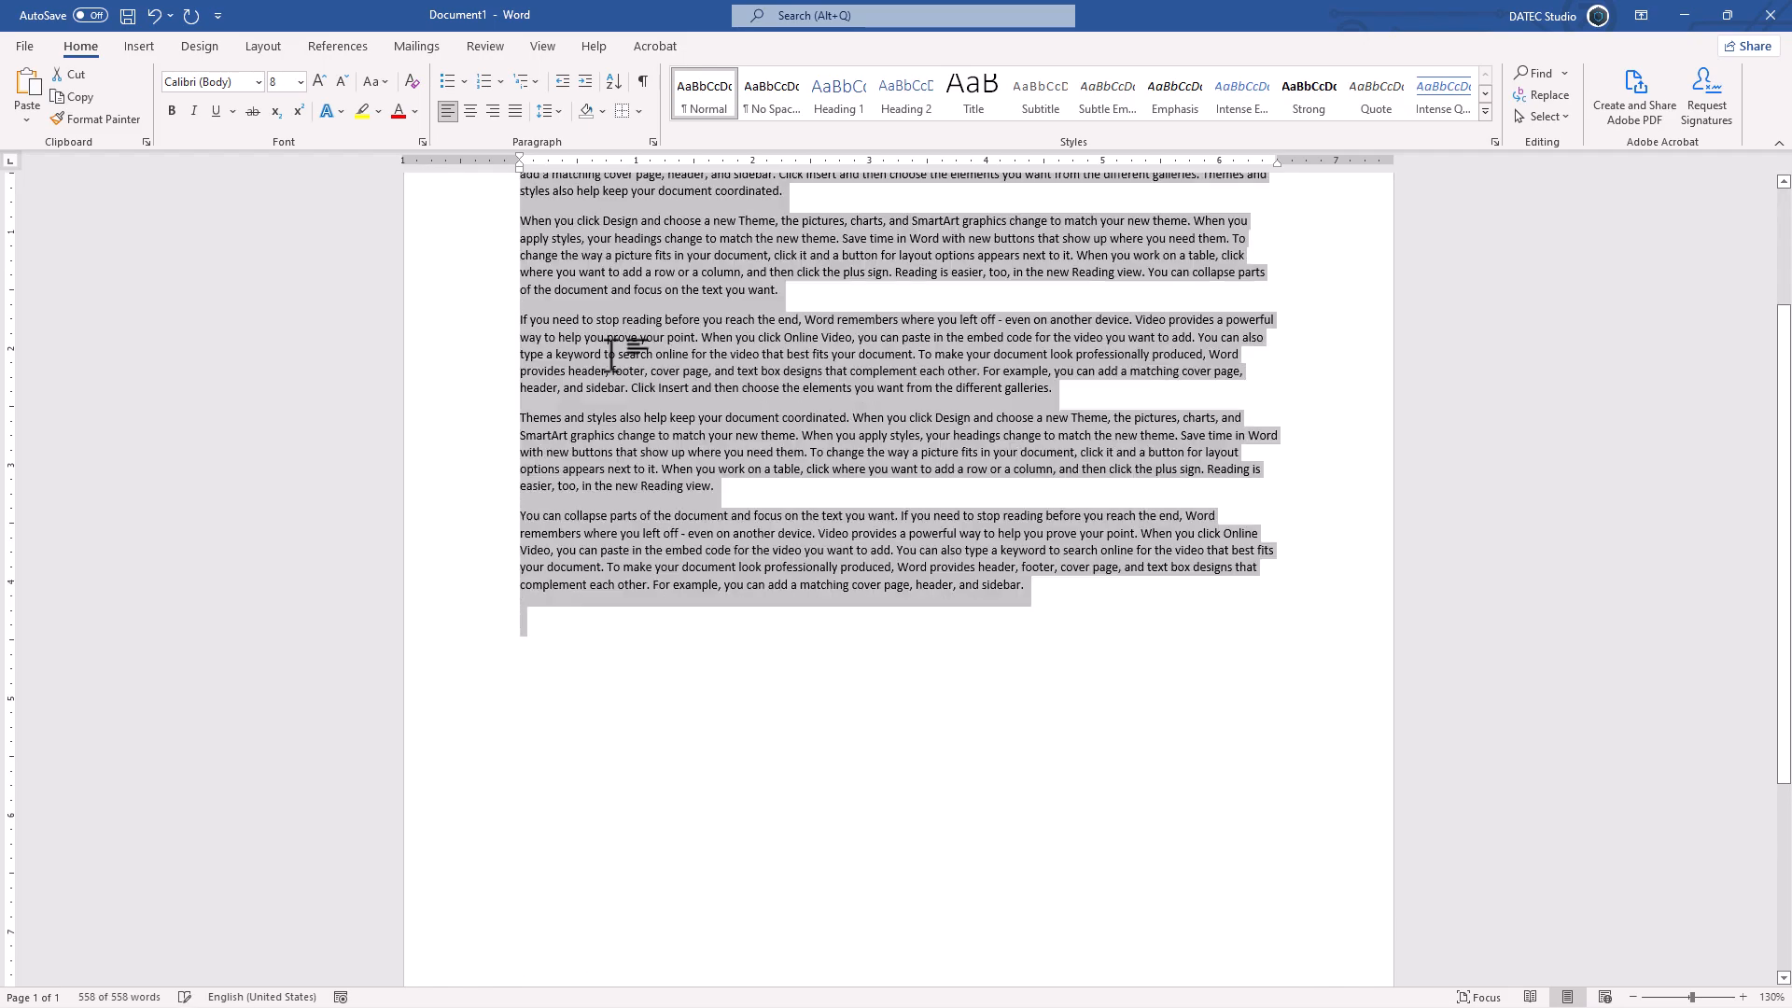
key("ctrl+j")
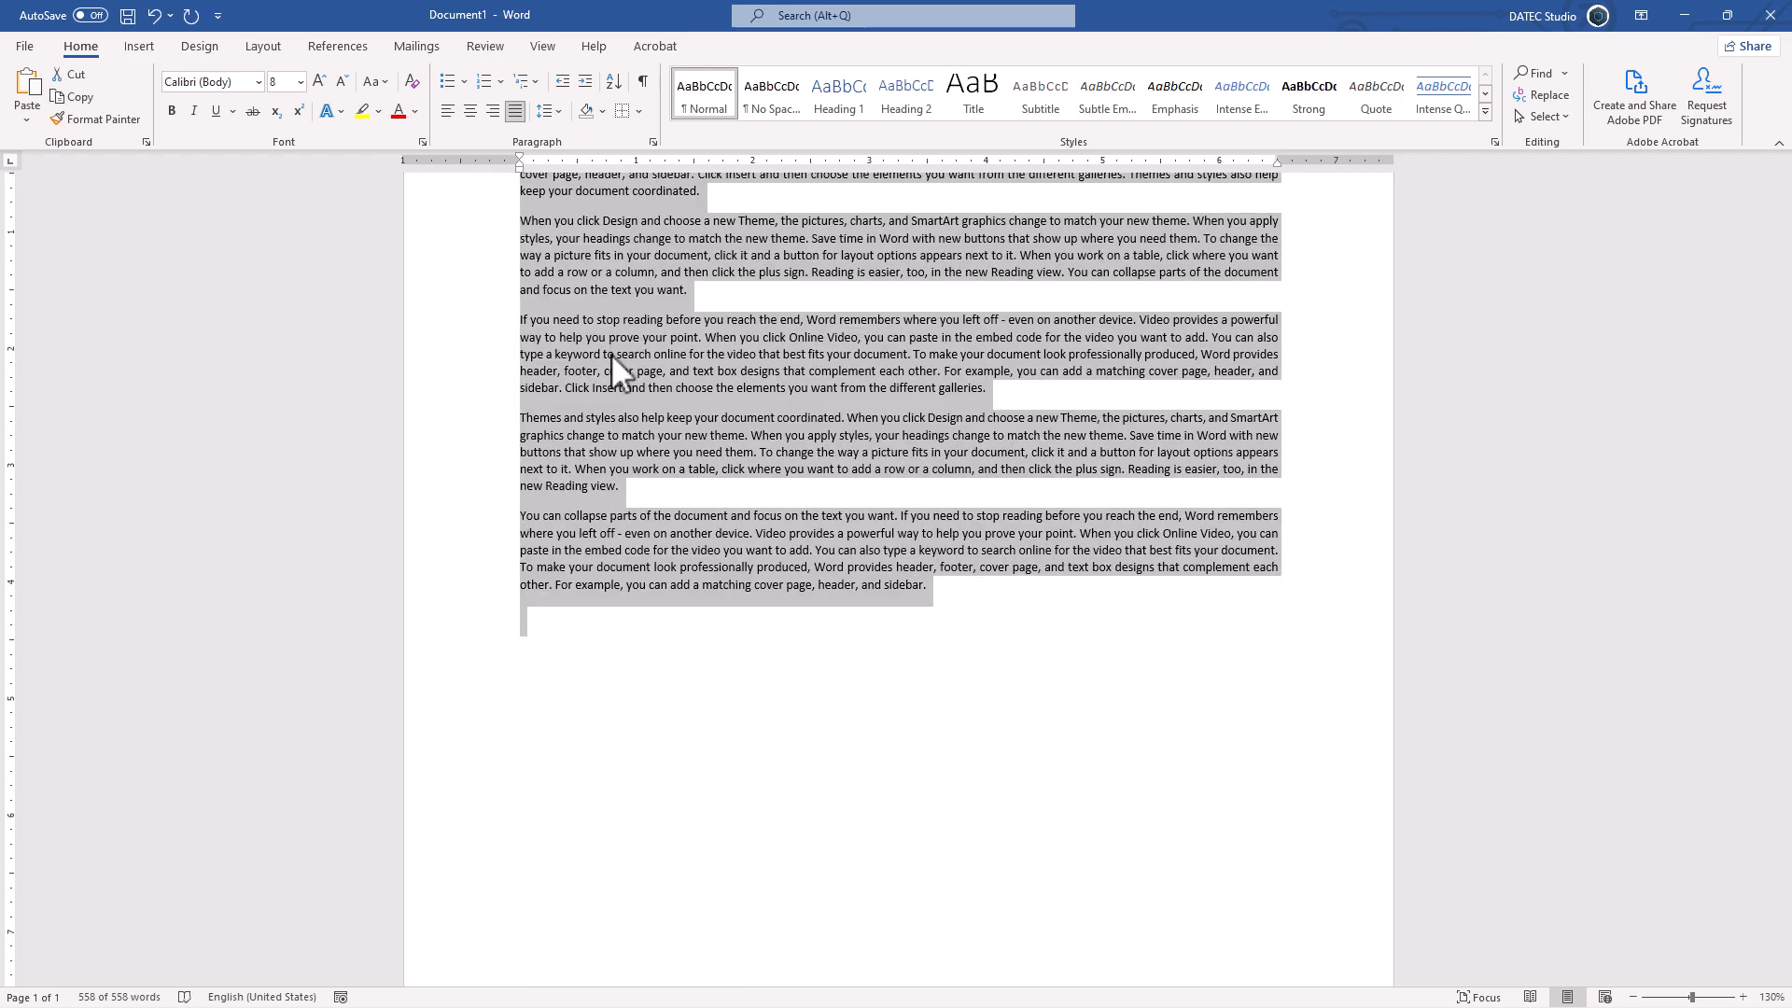
scroll(626, 336, "up", 3)
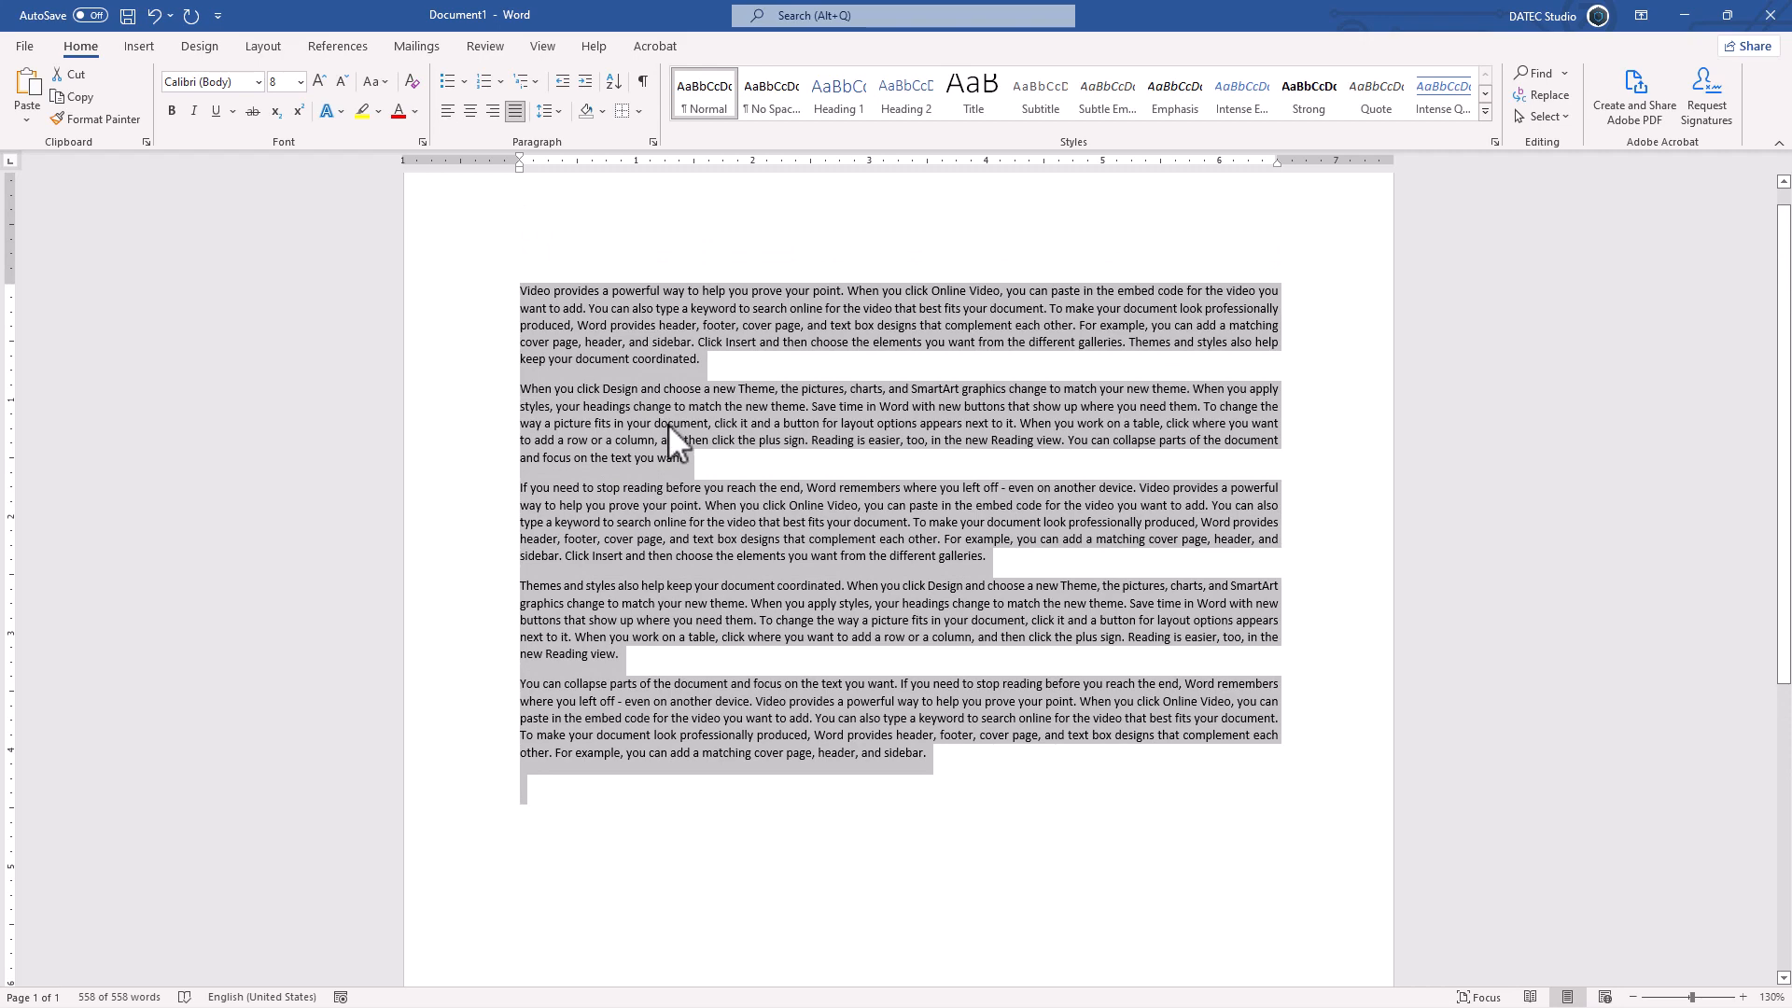
Step: Remove the space after every paragraph in the document
left_click(557, 113)
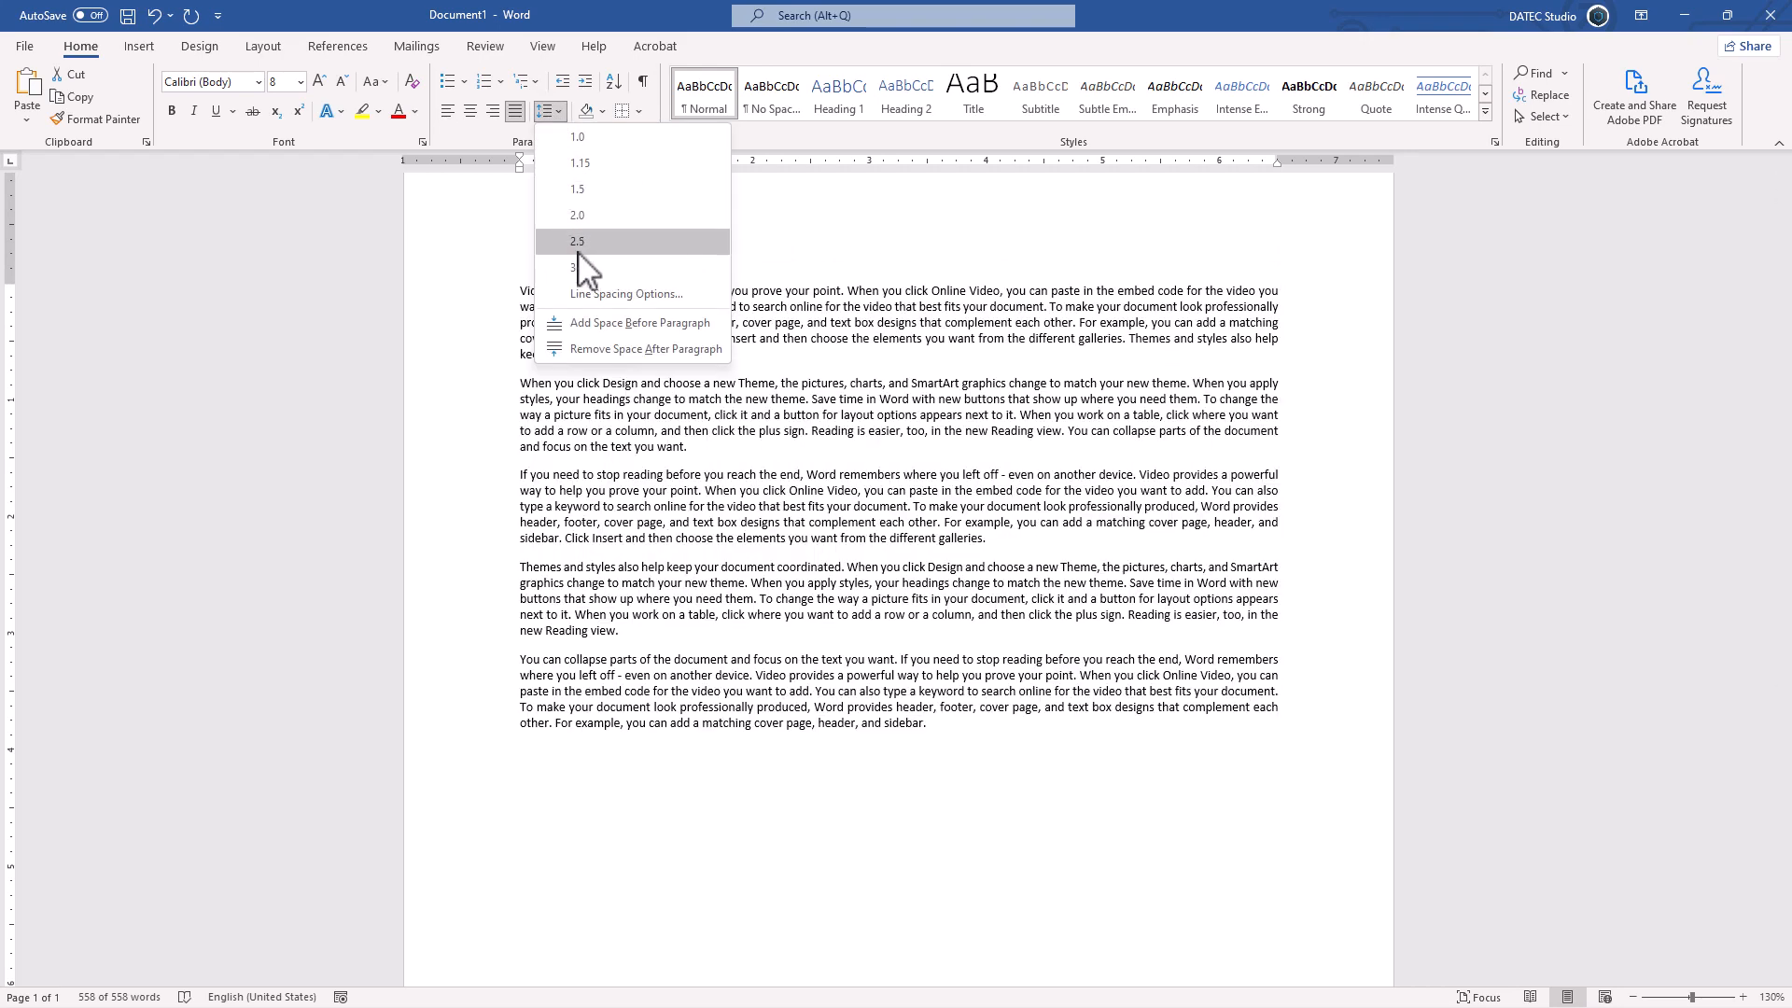
left_click(599, 348)
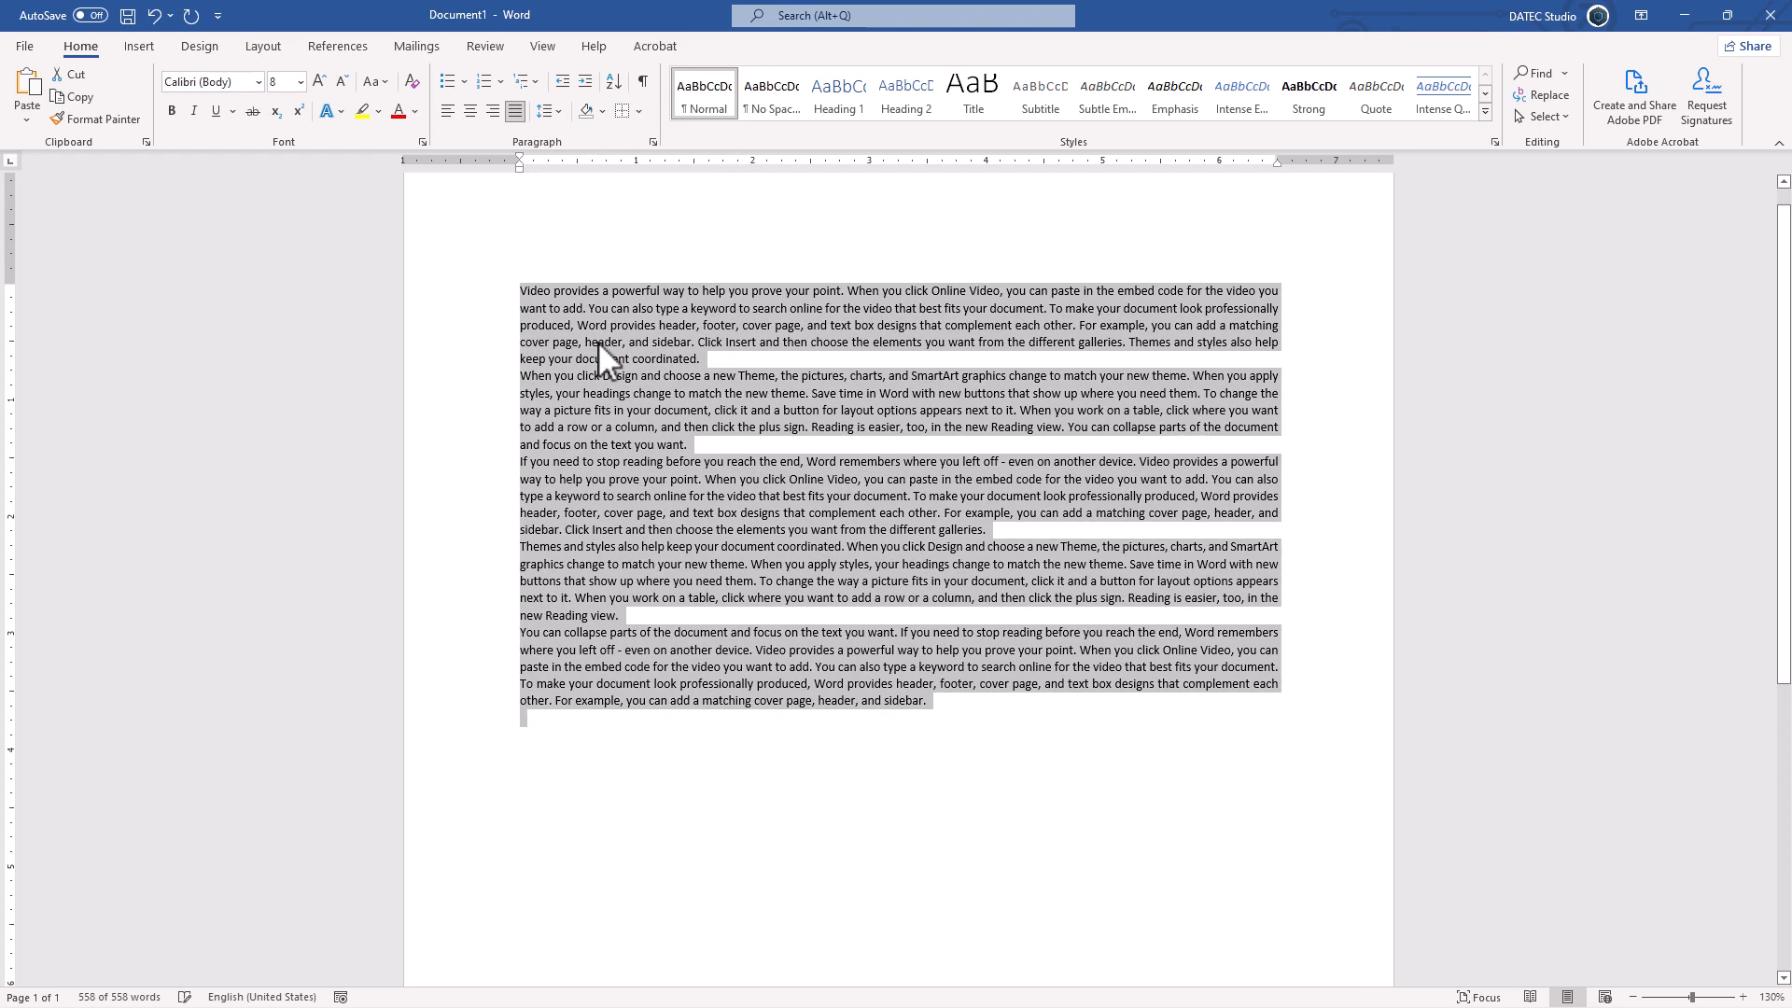
left_click(707, 359)
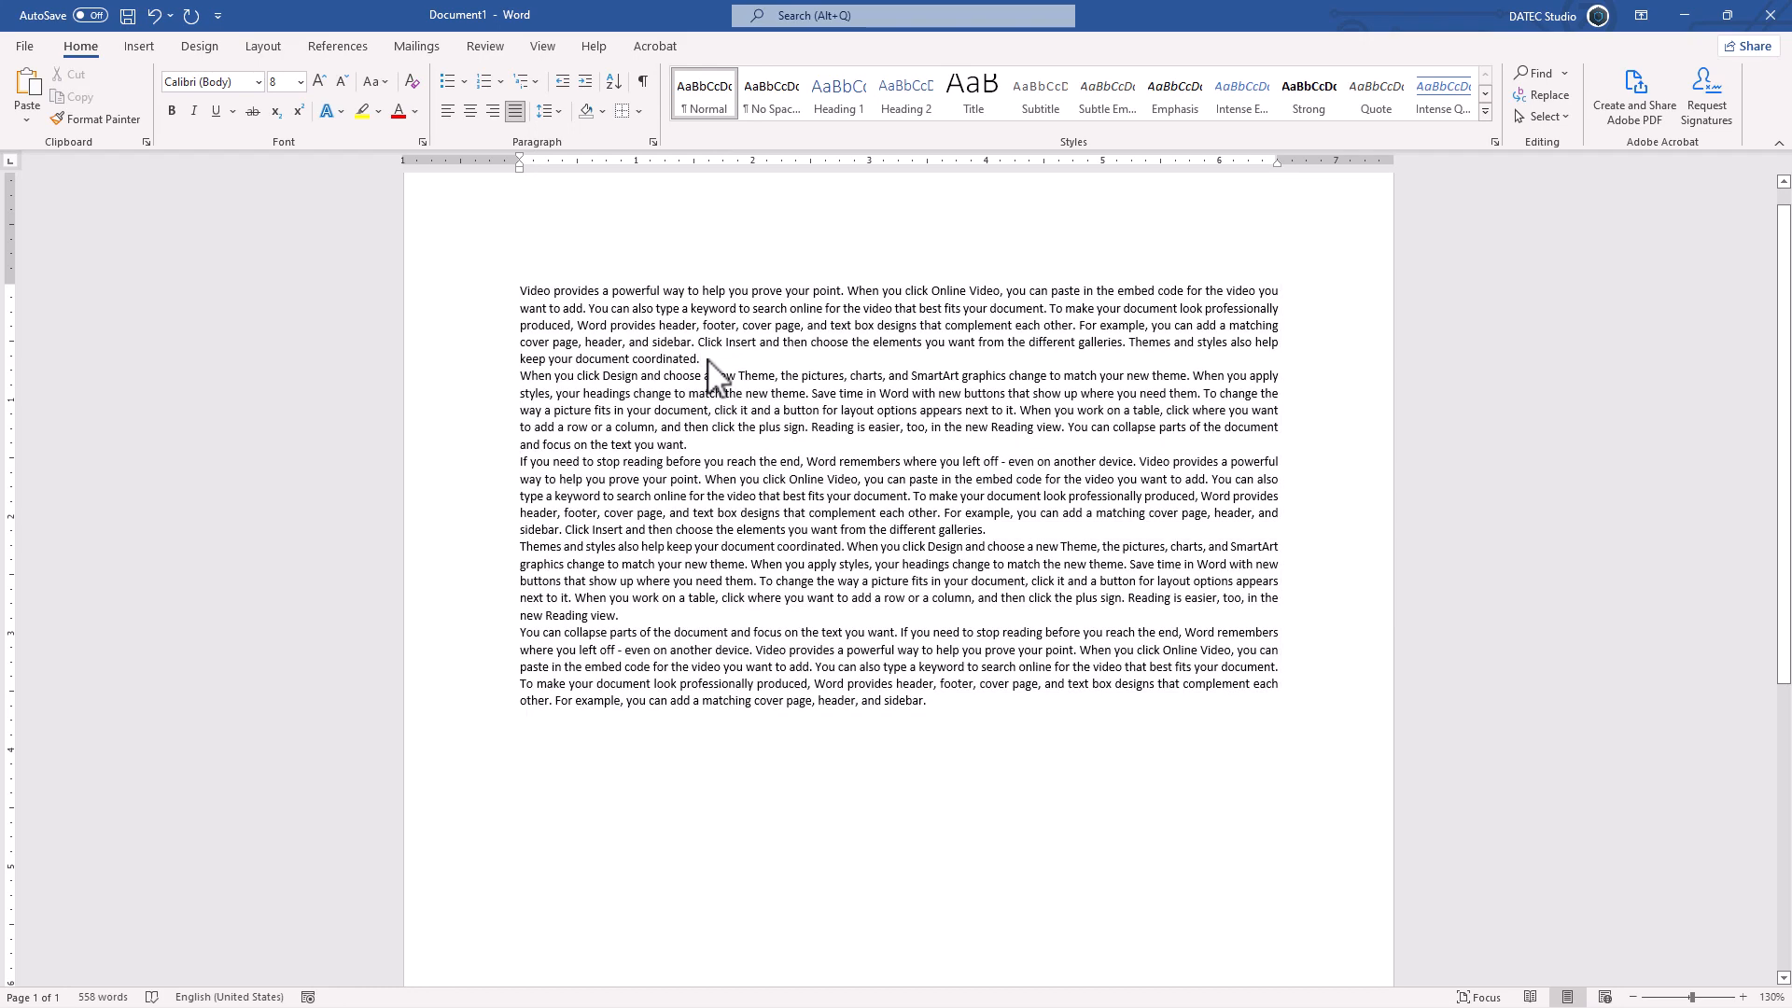
Step: Insert a Simple Text Box at the end of the first paragraph containing "ASDASDSADASD" and "DDDDD" on two lines
left_click(147, 52)
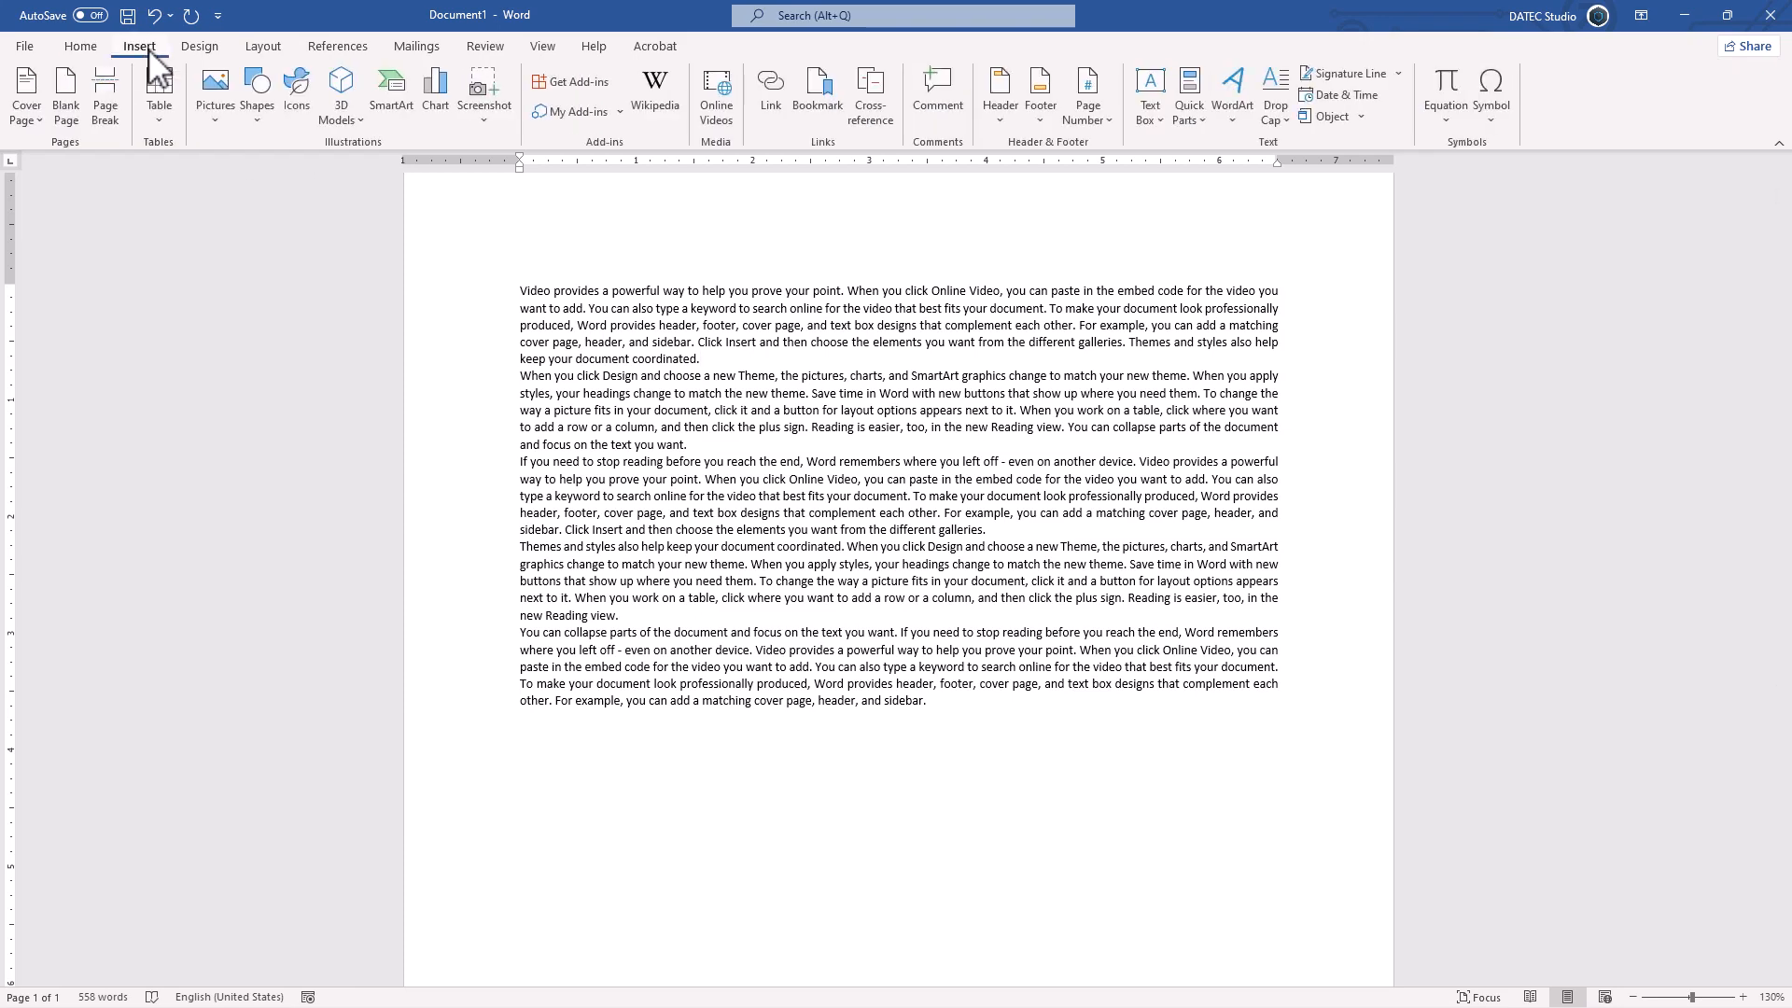
left_click(1149, 121)
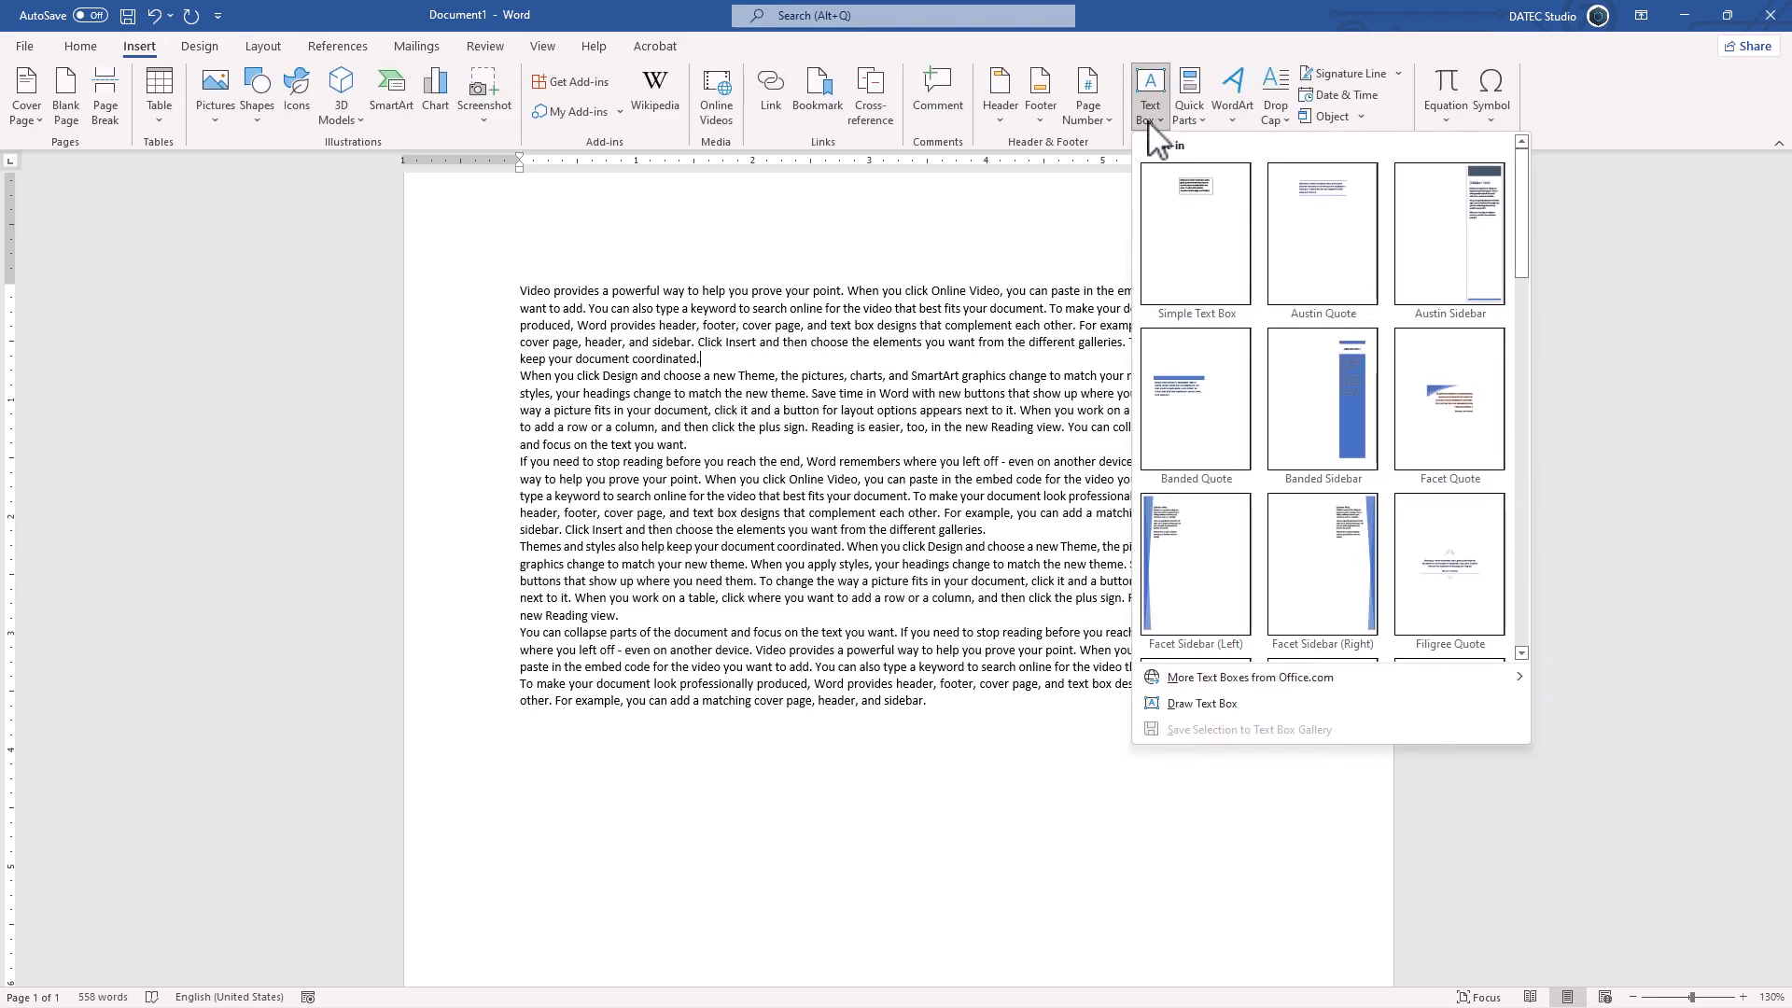
left_click(1184, 209)
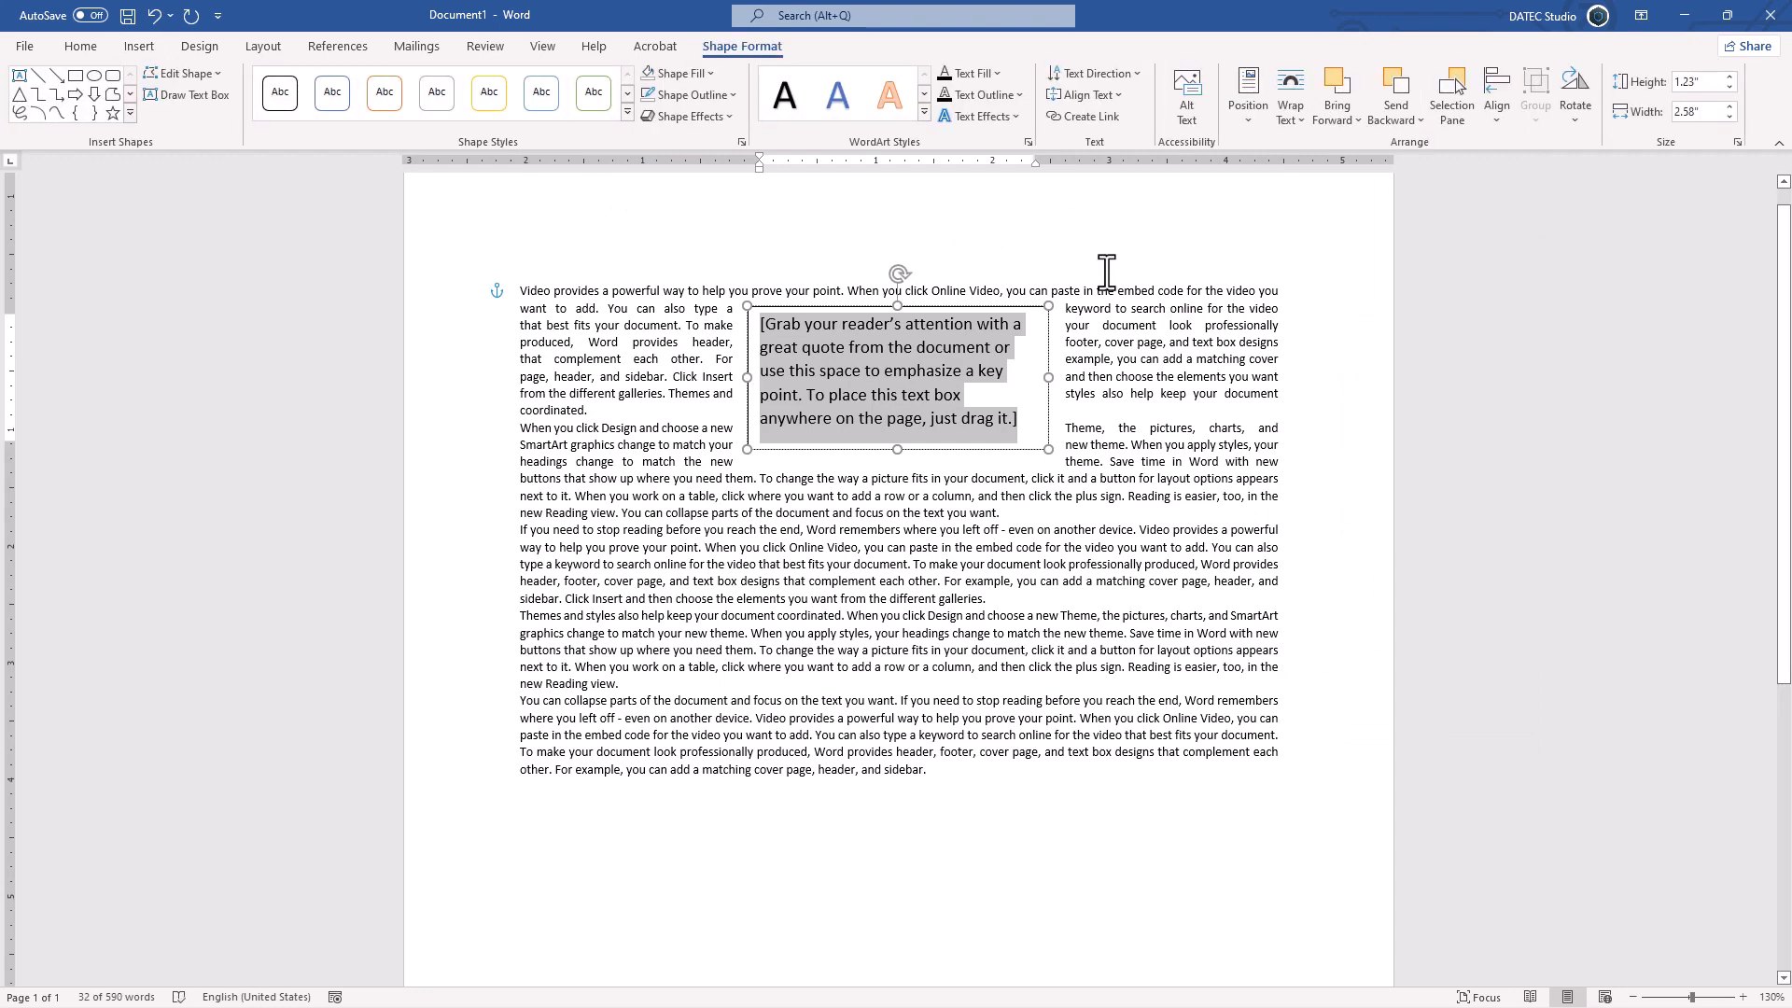
type("ASDASDSADASD")
key("Return")
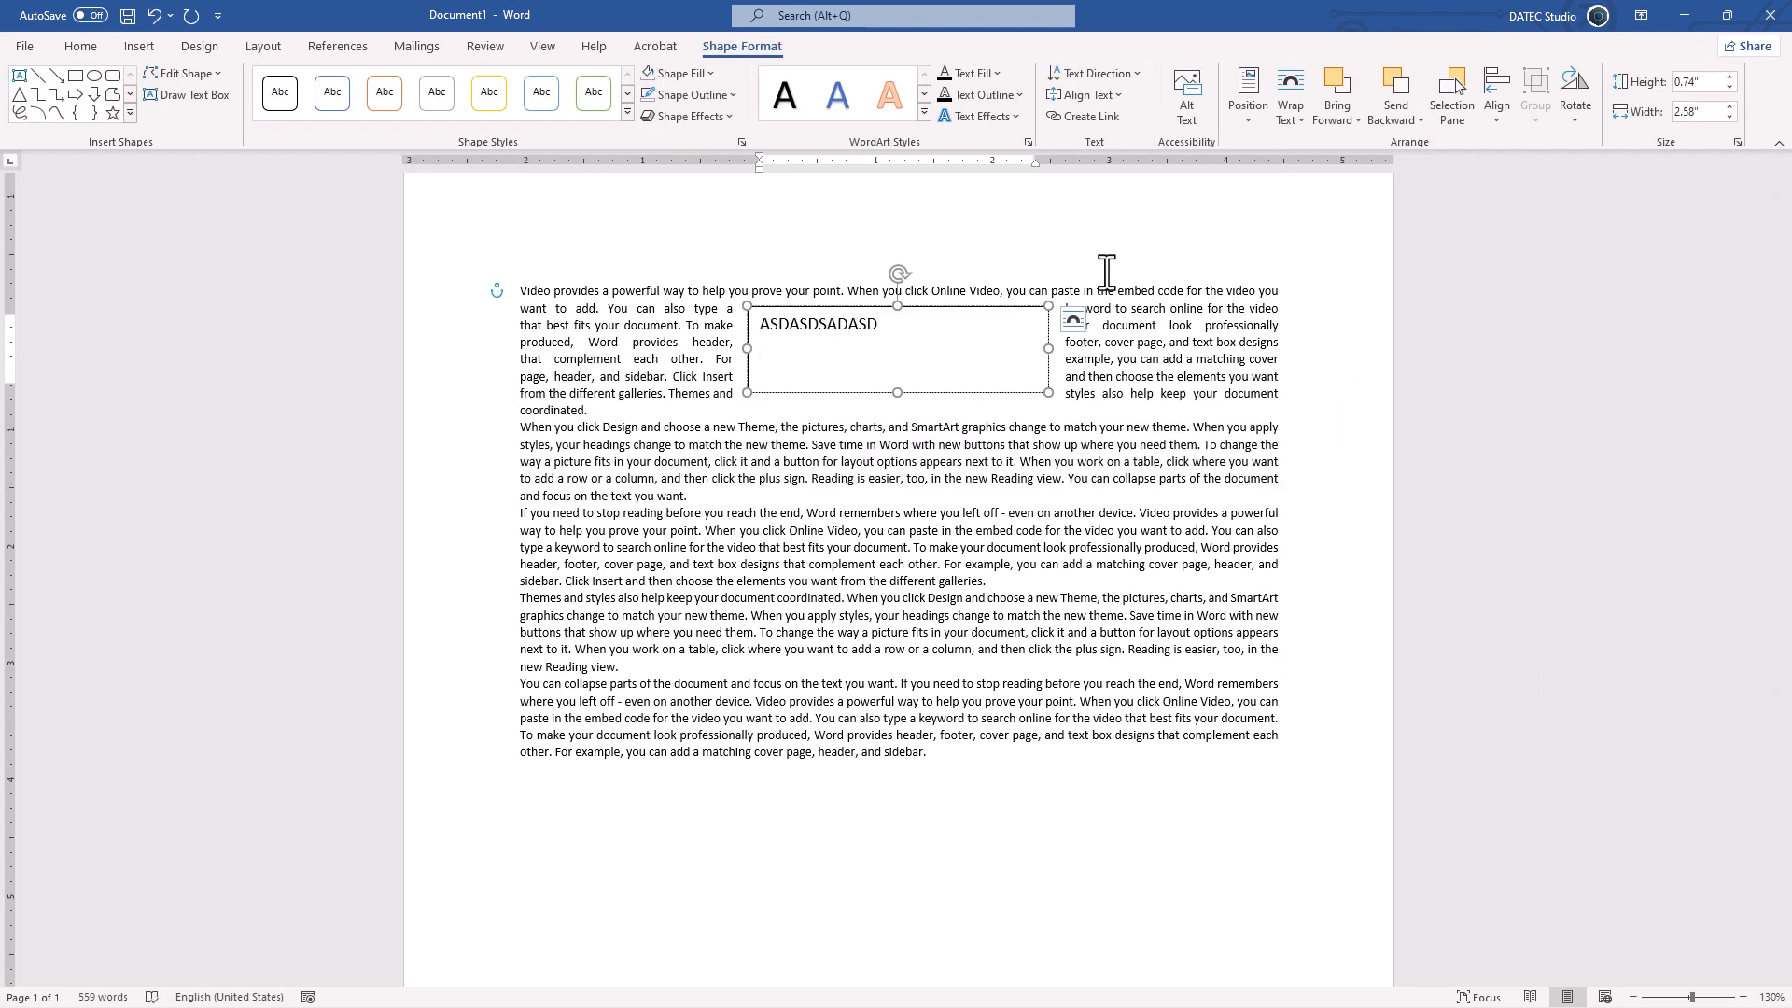
type("D")
type("DDDD")
Step: Enlarge the text box to about 2.48" high and 3.15" wide and center its text
left_click_drag(897, 427, 872, 599)
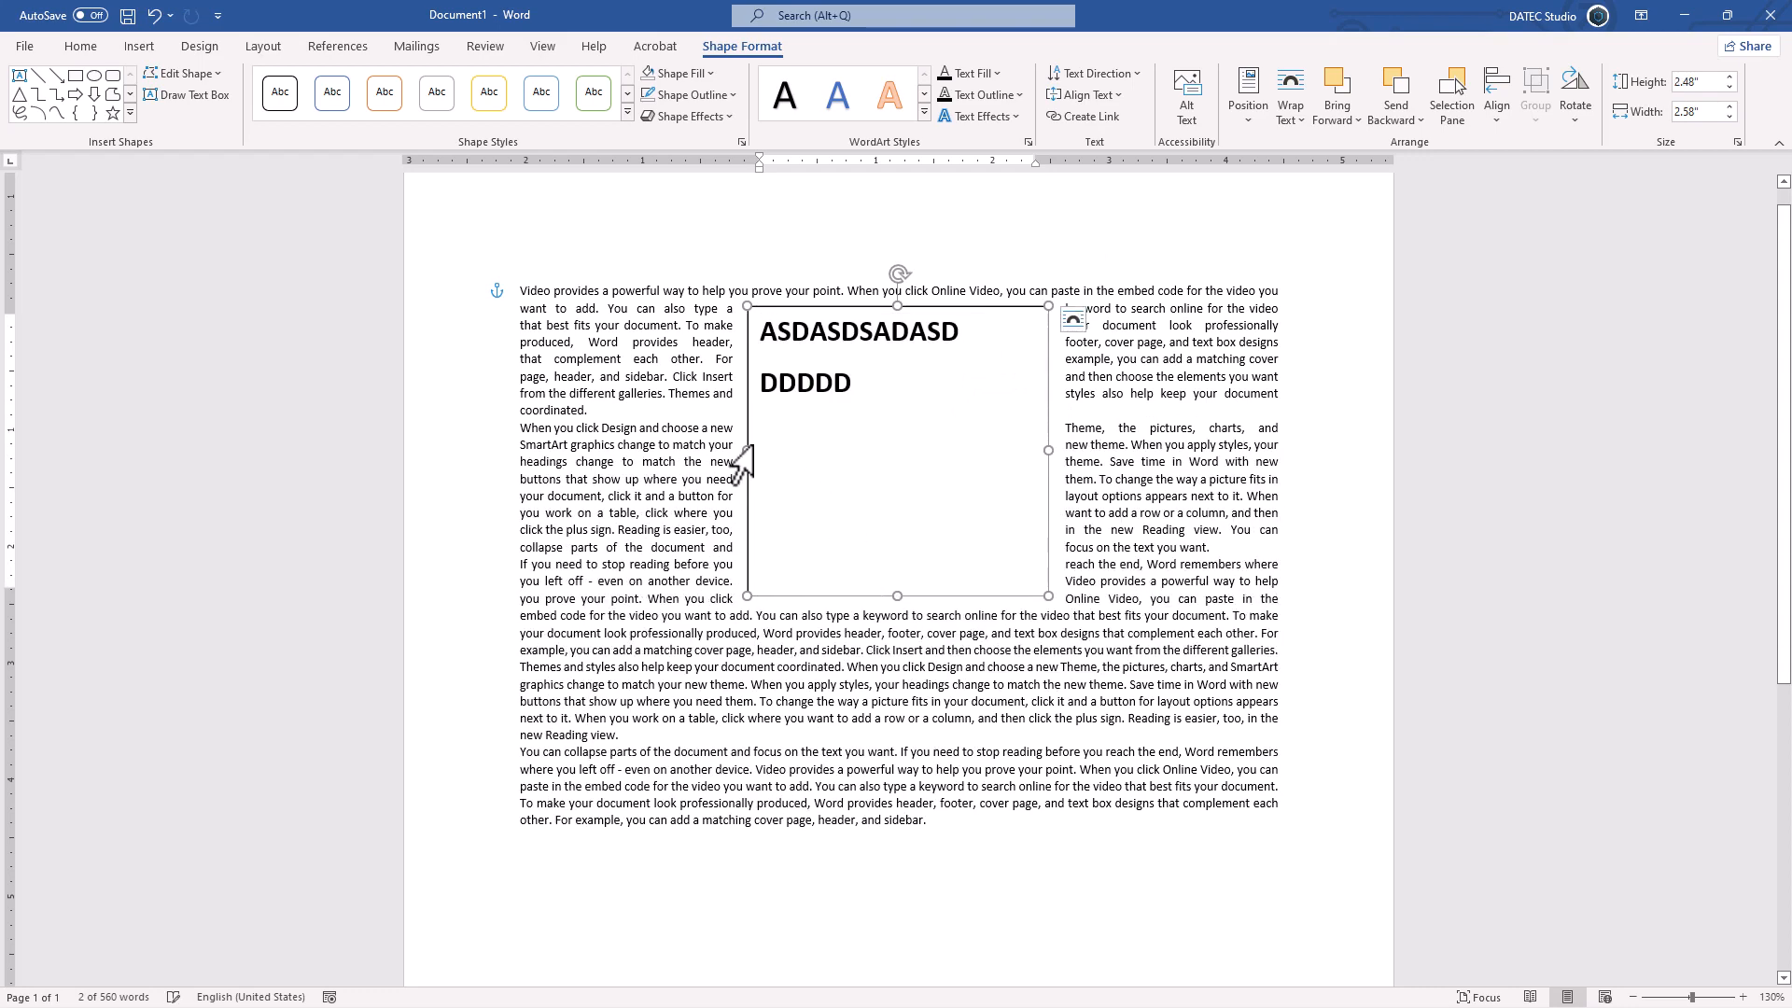
left_click_drag(748, 451, 680, 447)
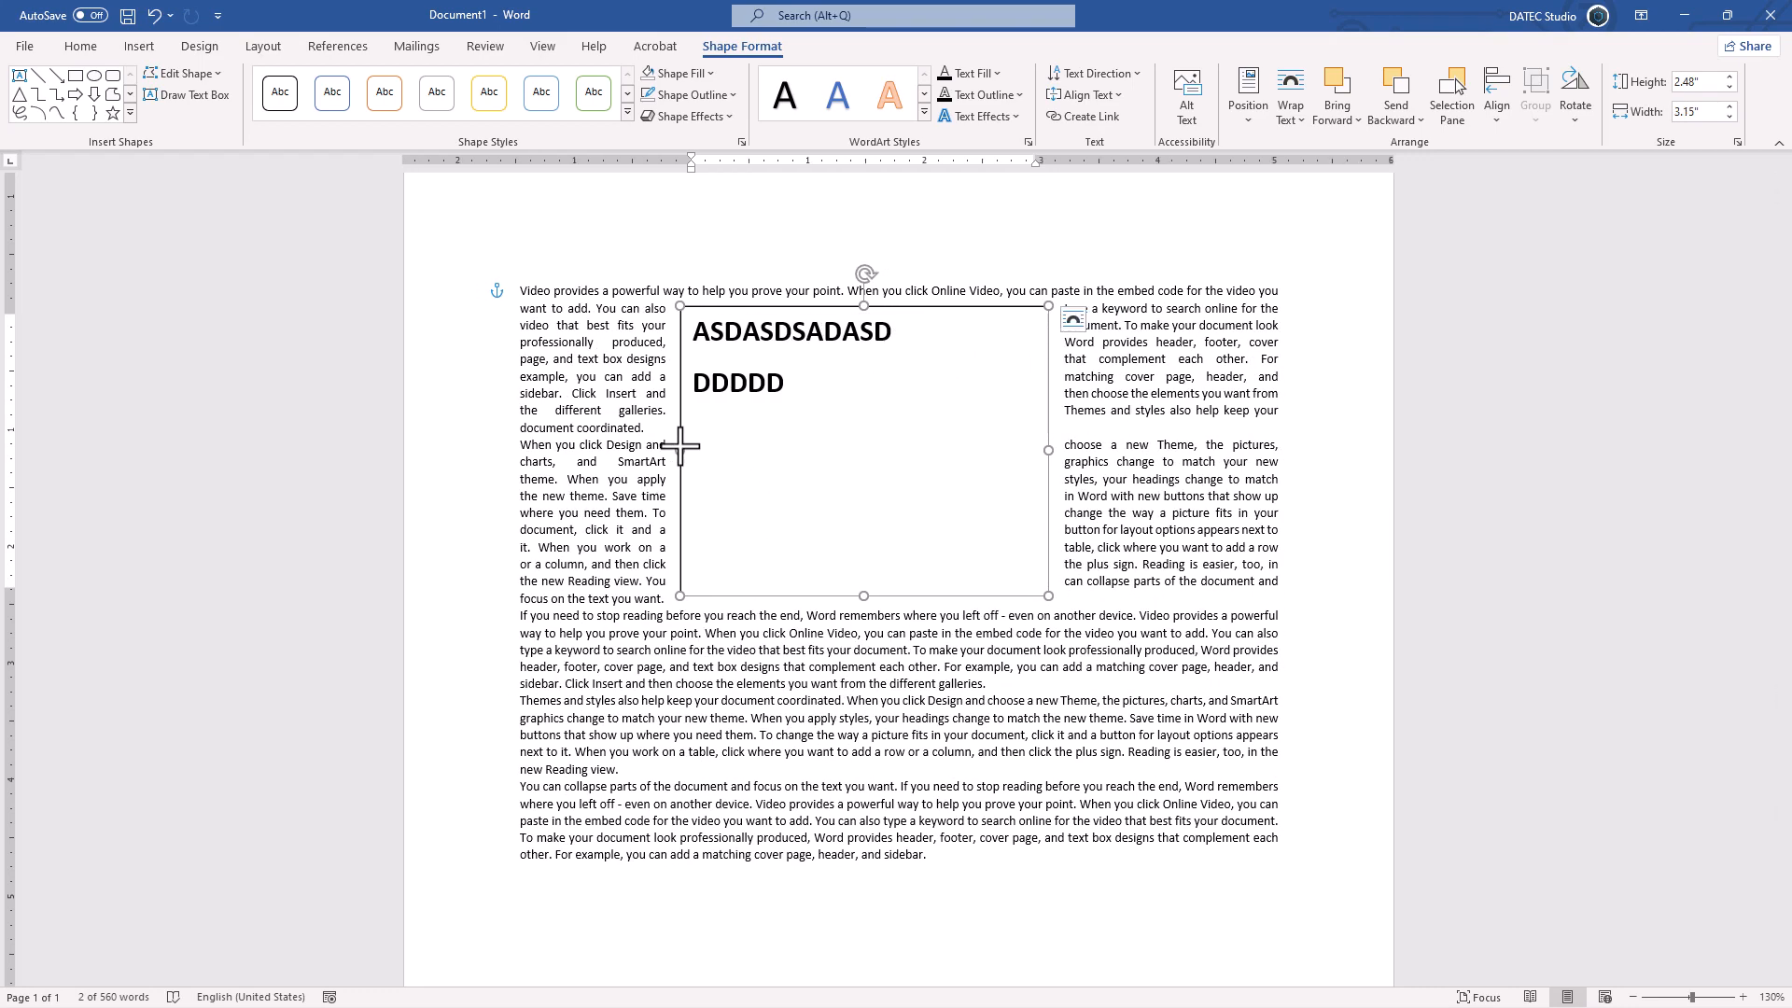
key("ctrl+e")
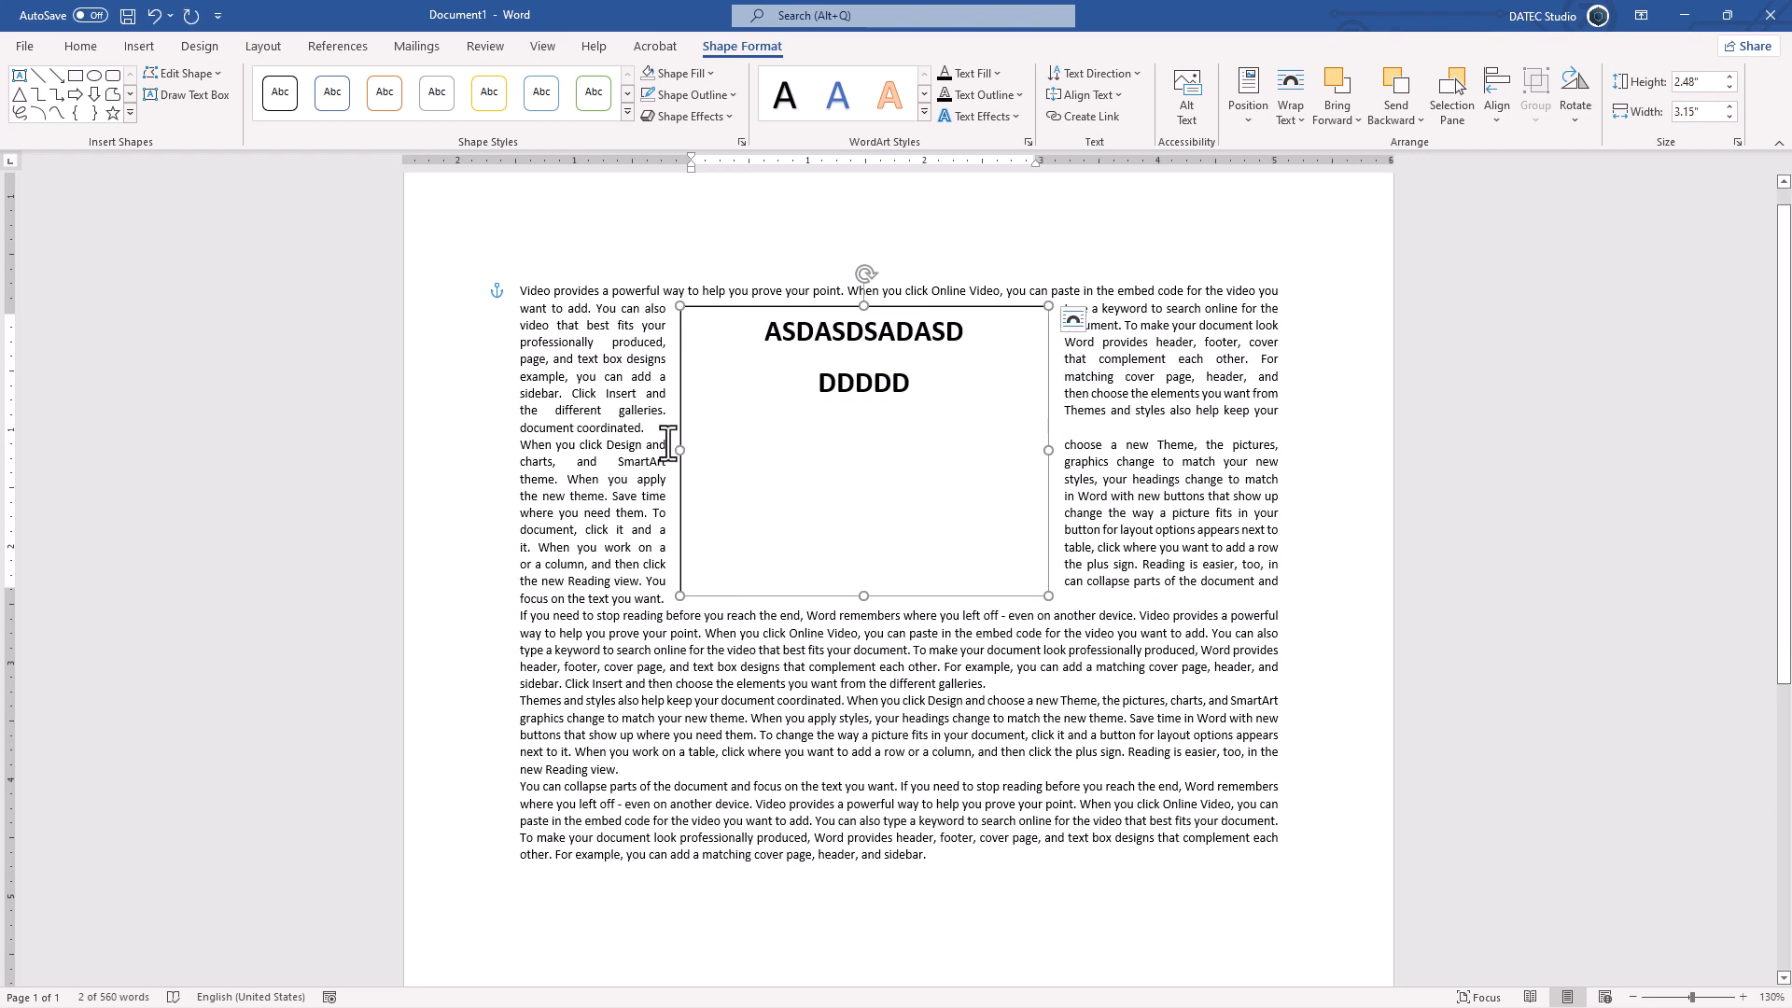
Step: Set the tight wrap option for the text box's paragraphs to All
left_click(98, 48)
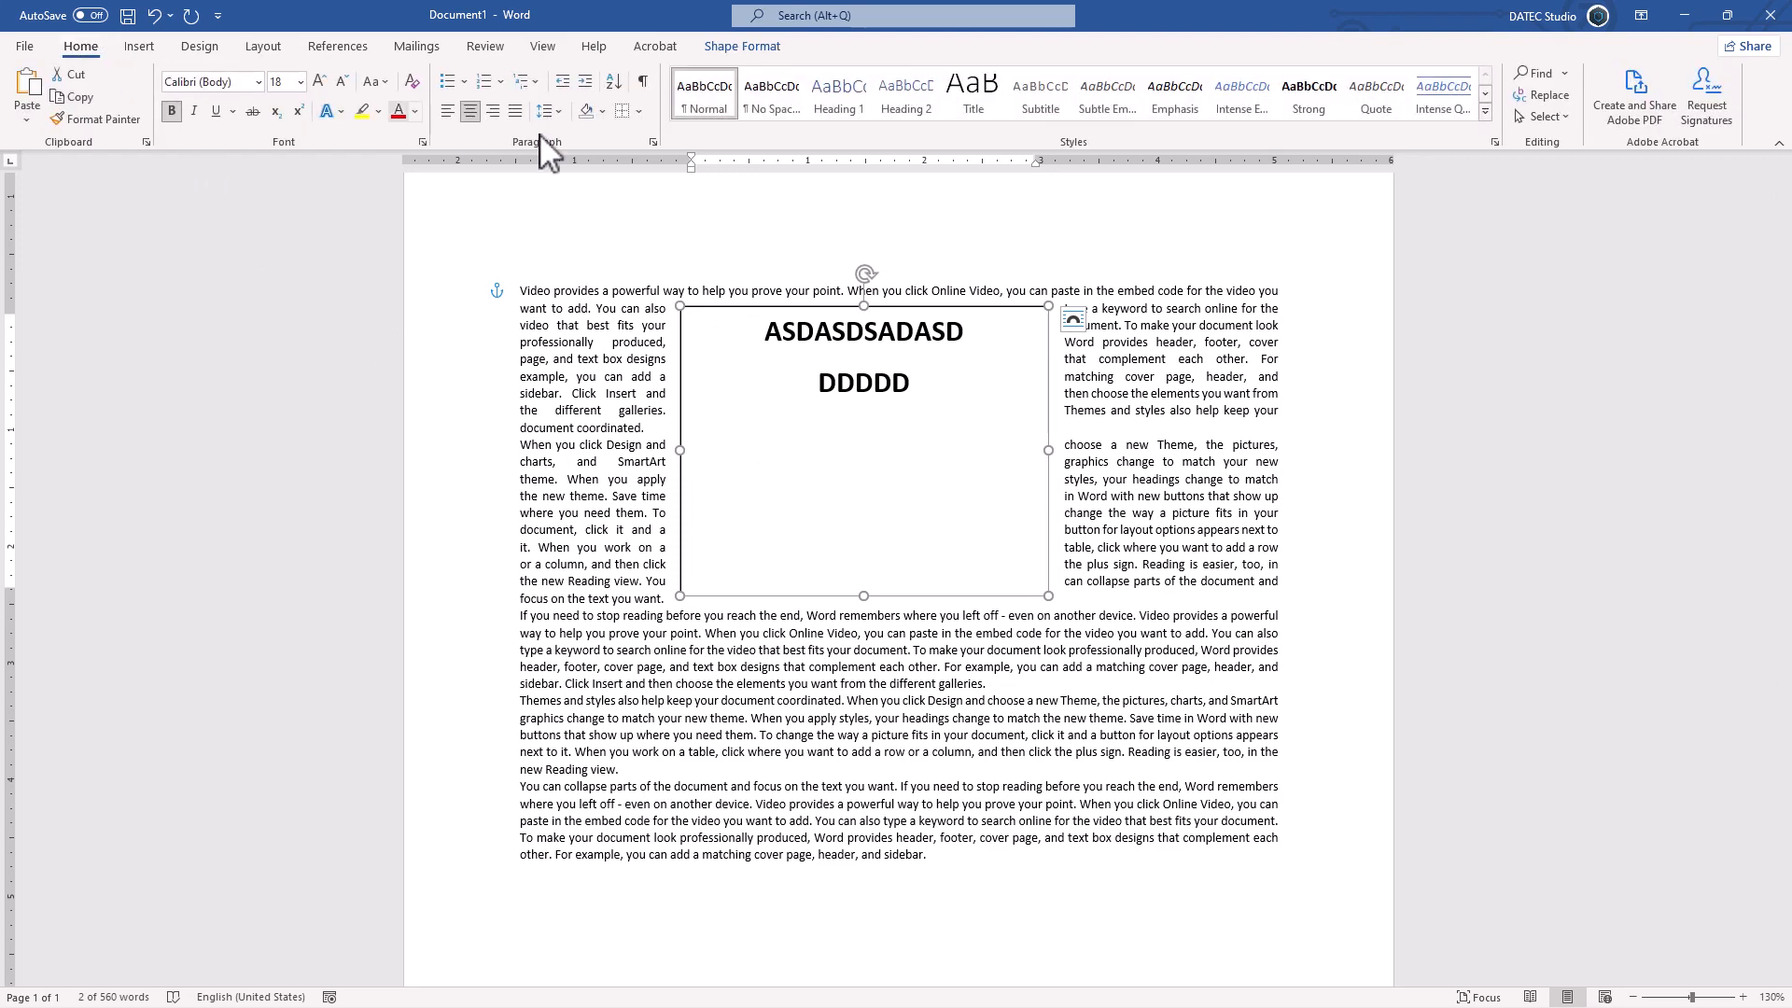
left_click(652, 142)
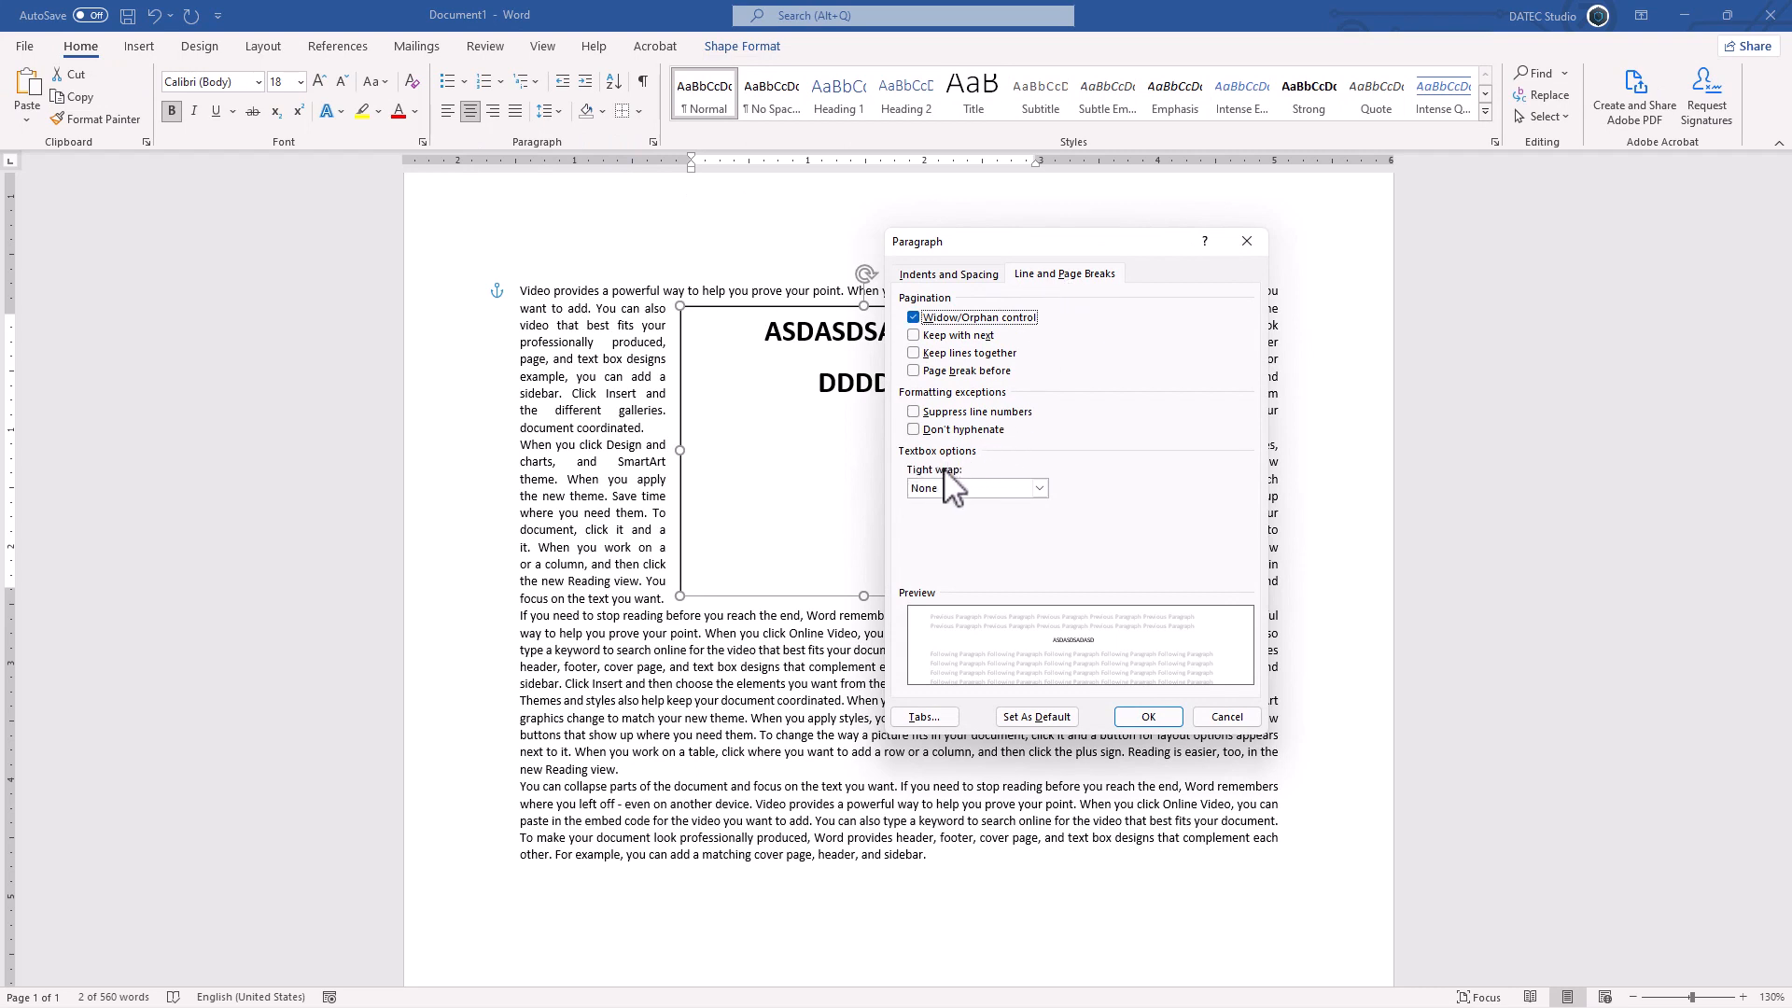
left_click(978, 489)
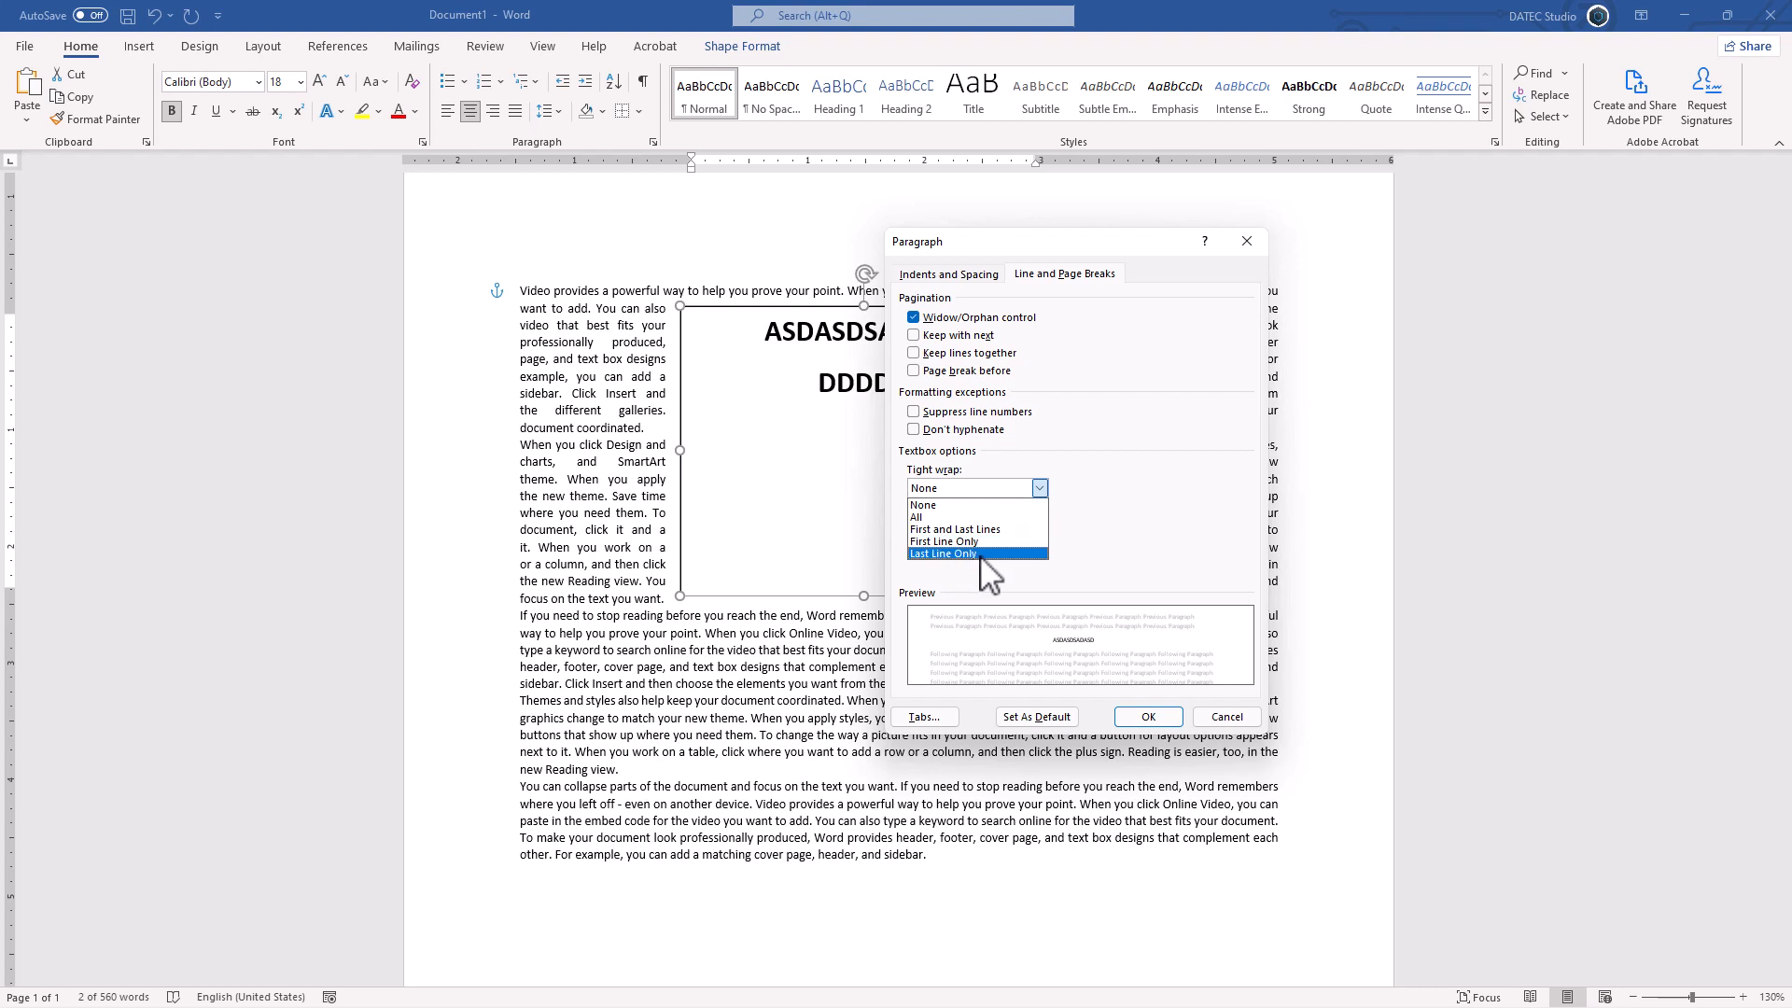
left_click(934, 518)
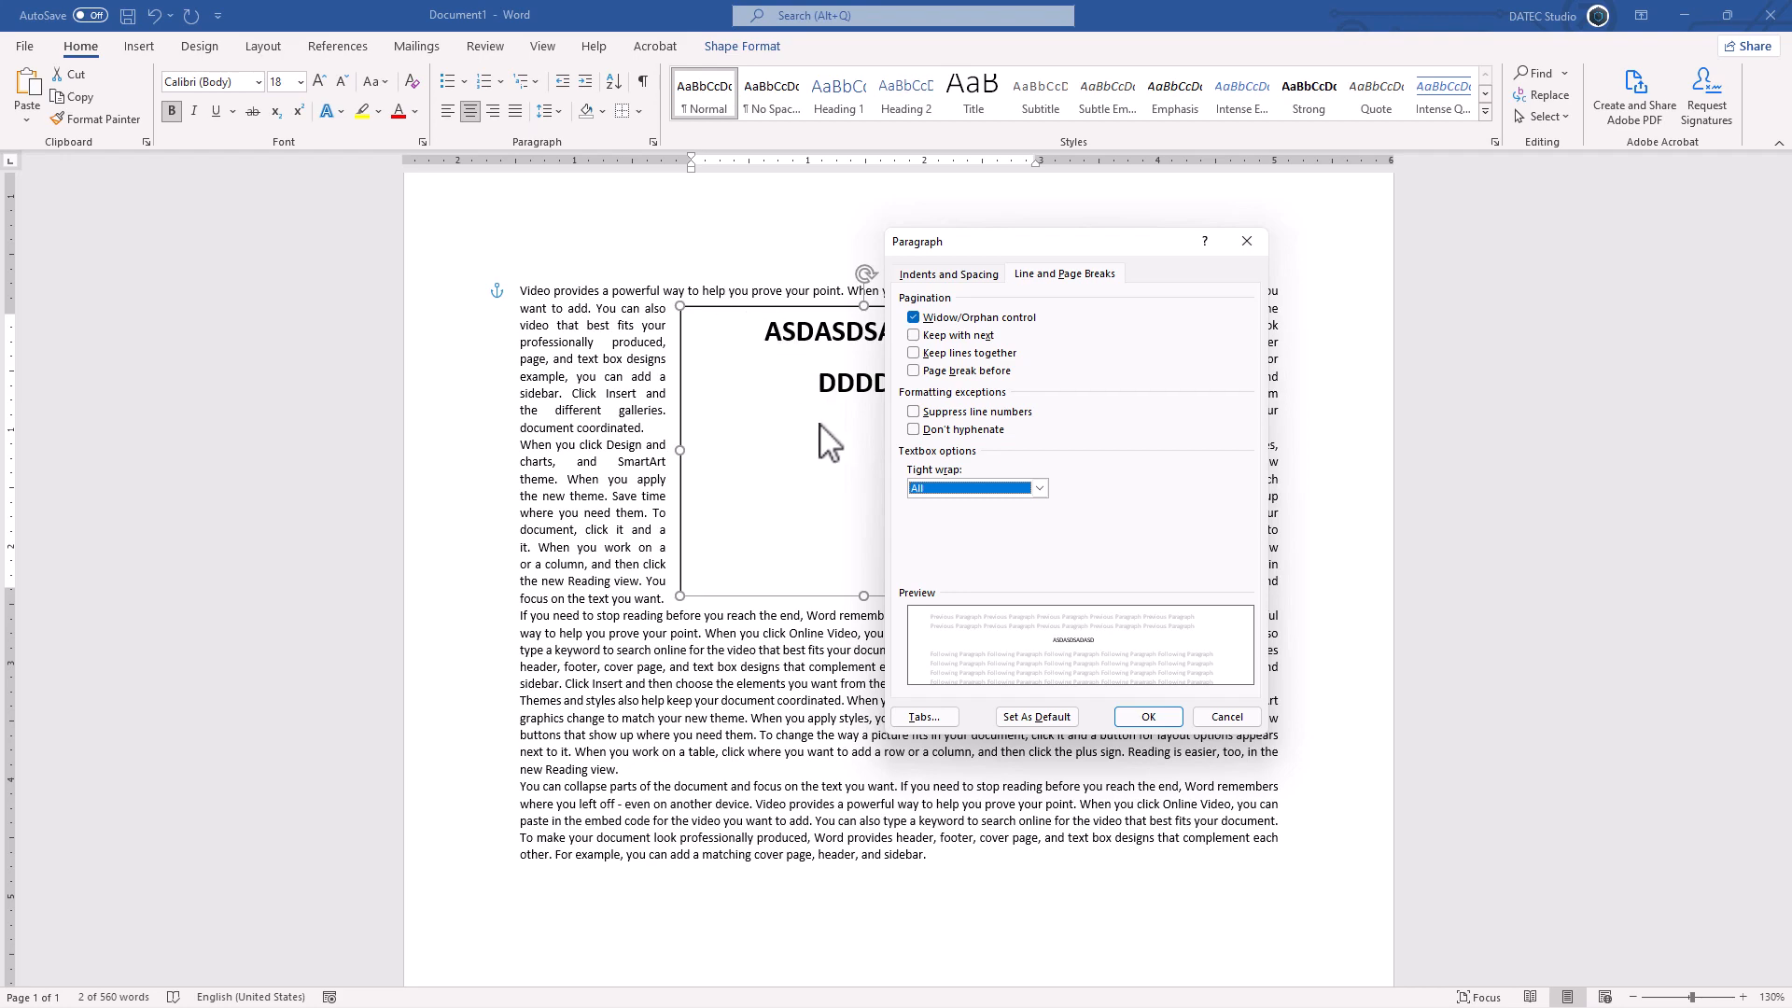
left_click(1135, 717)
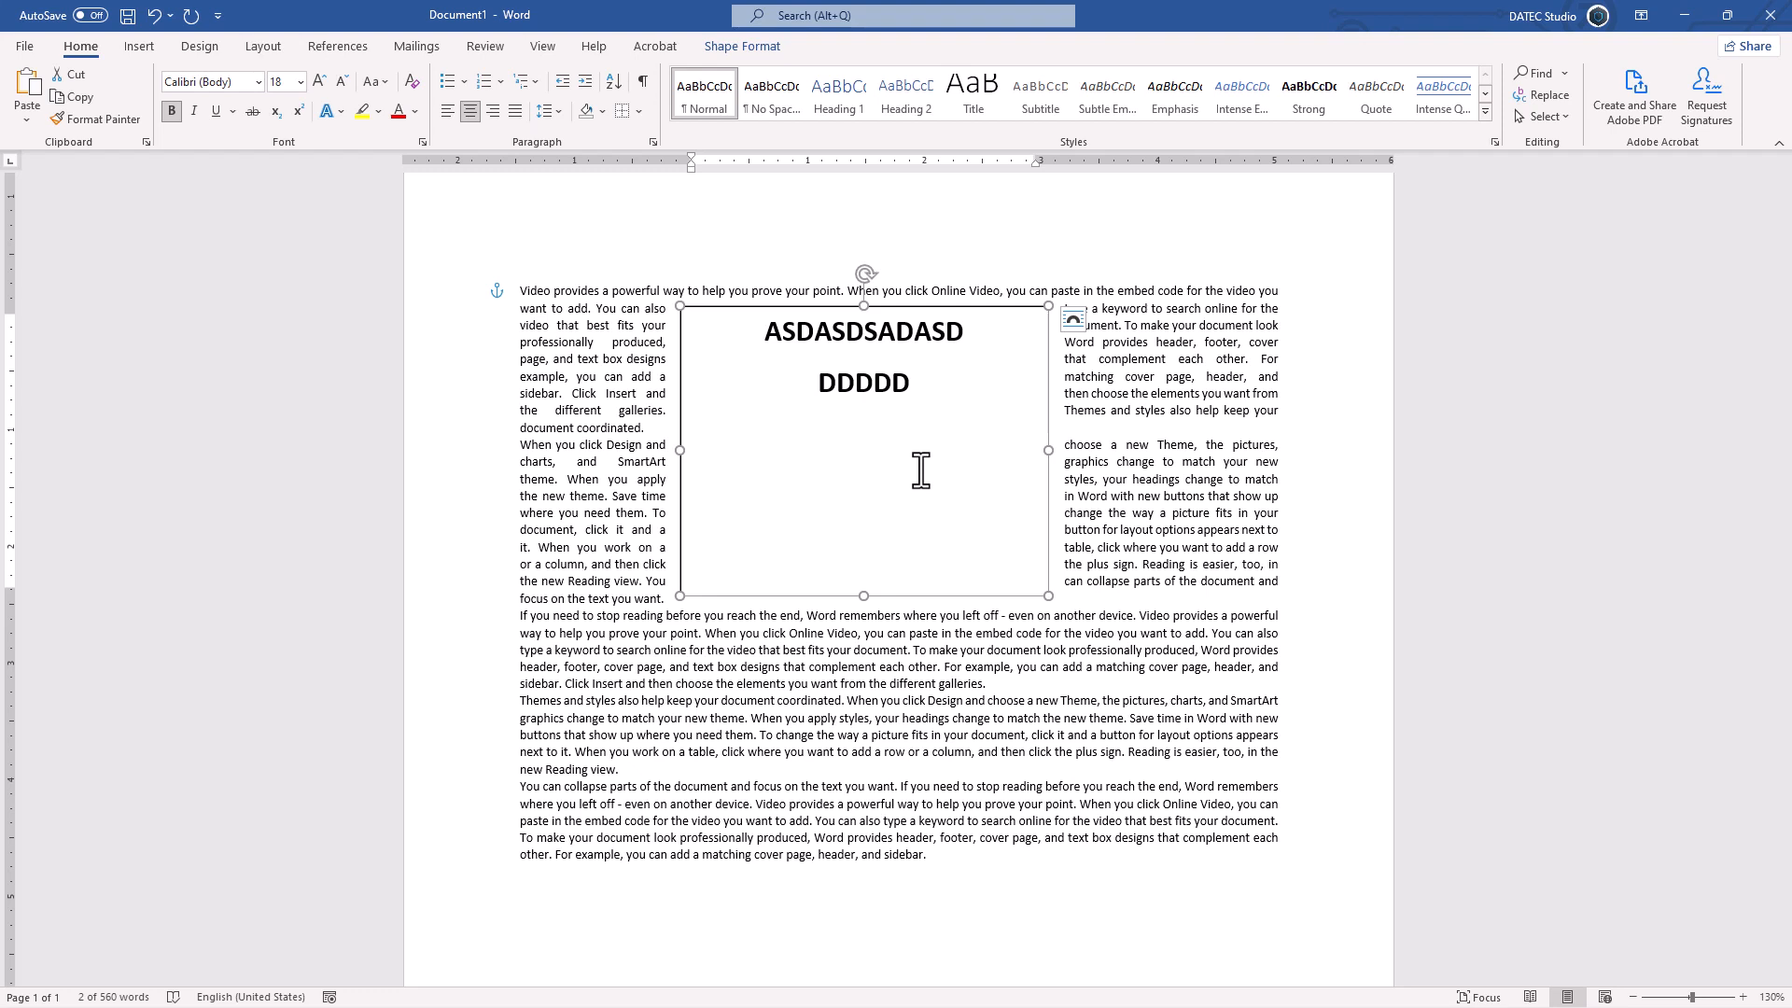
Step: Change the text box's text wrapping style to Tight
left_click(1075, 321)
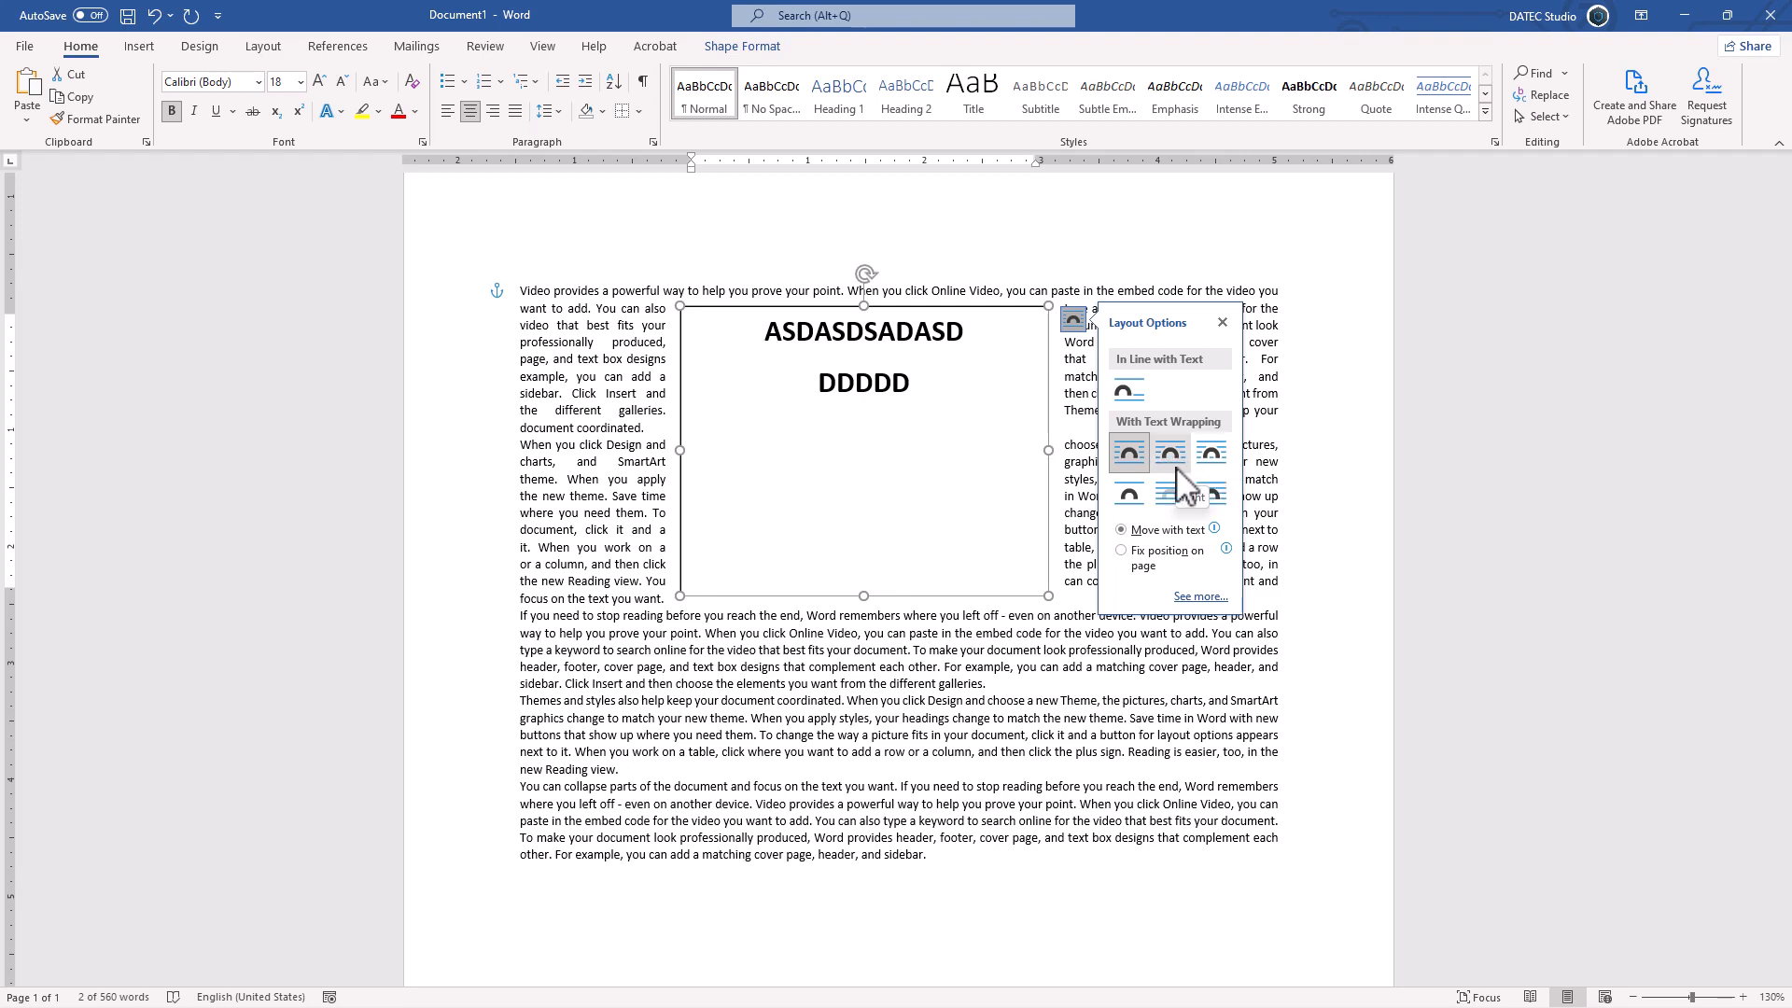
left_click(742, 47)
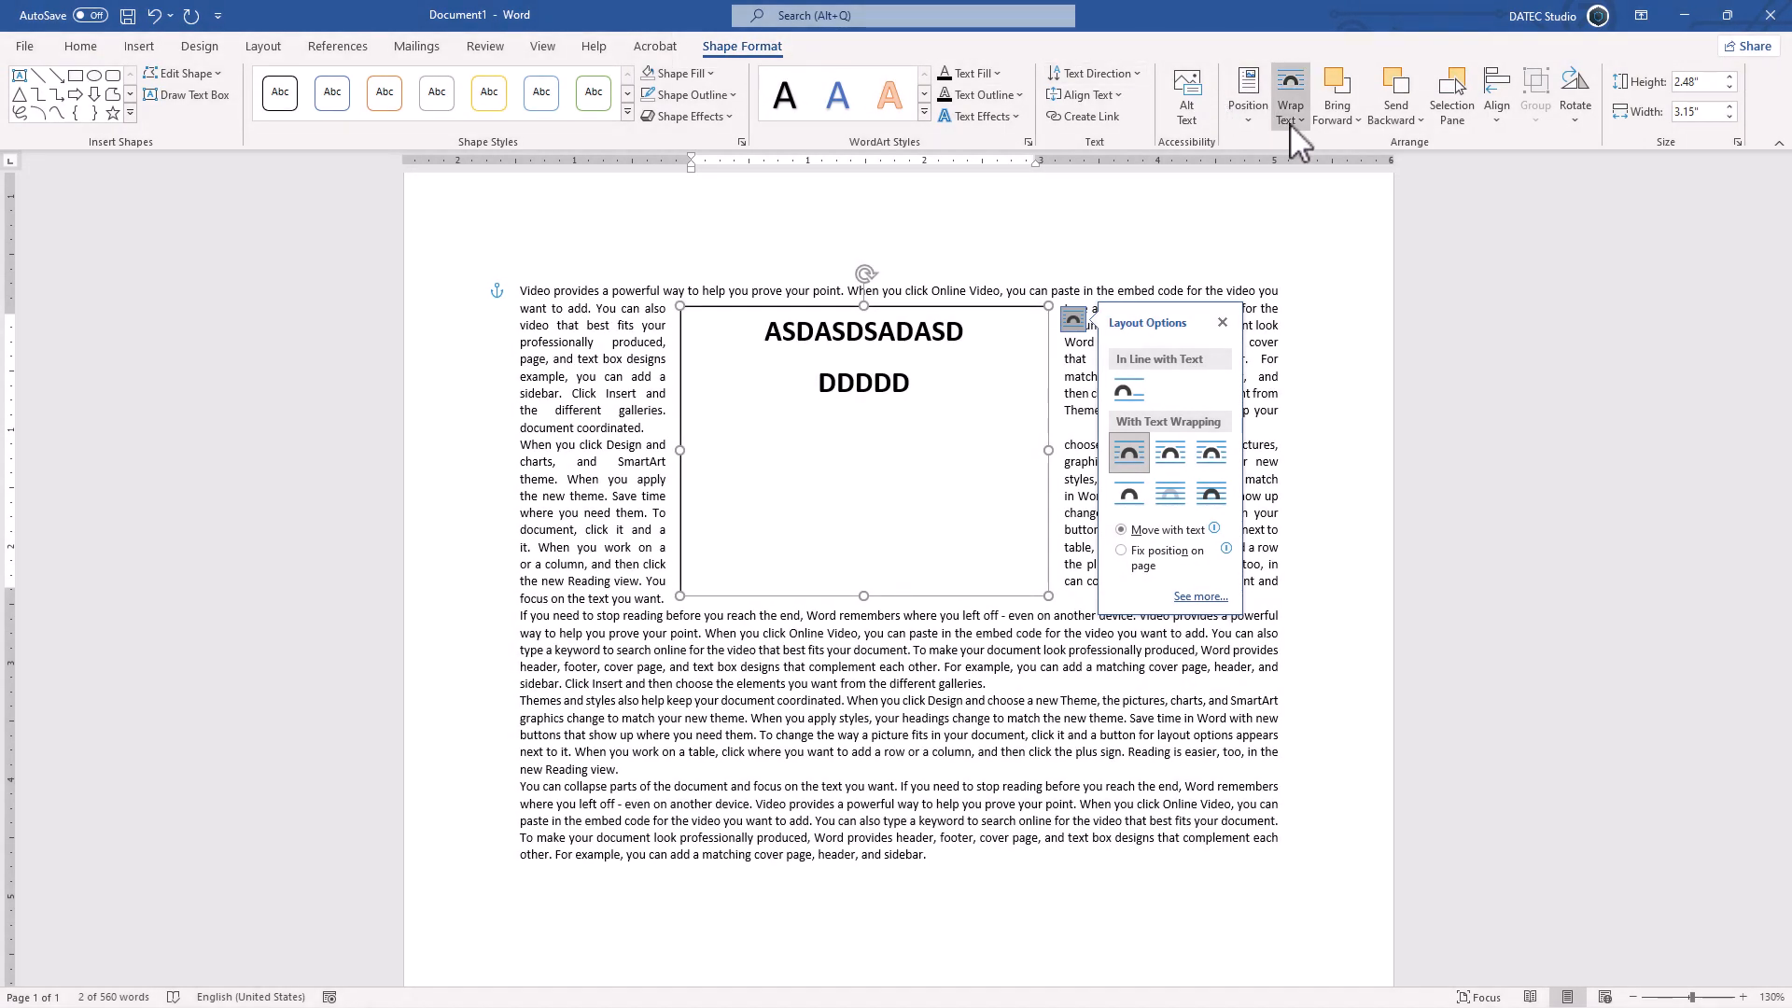
left_click(1290, 119)
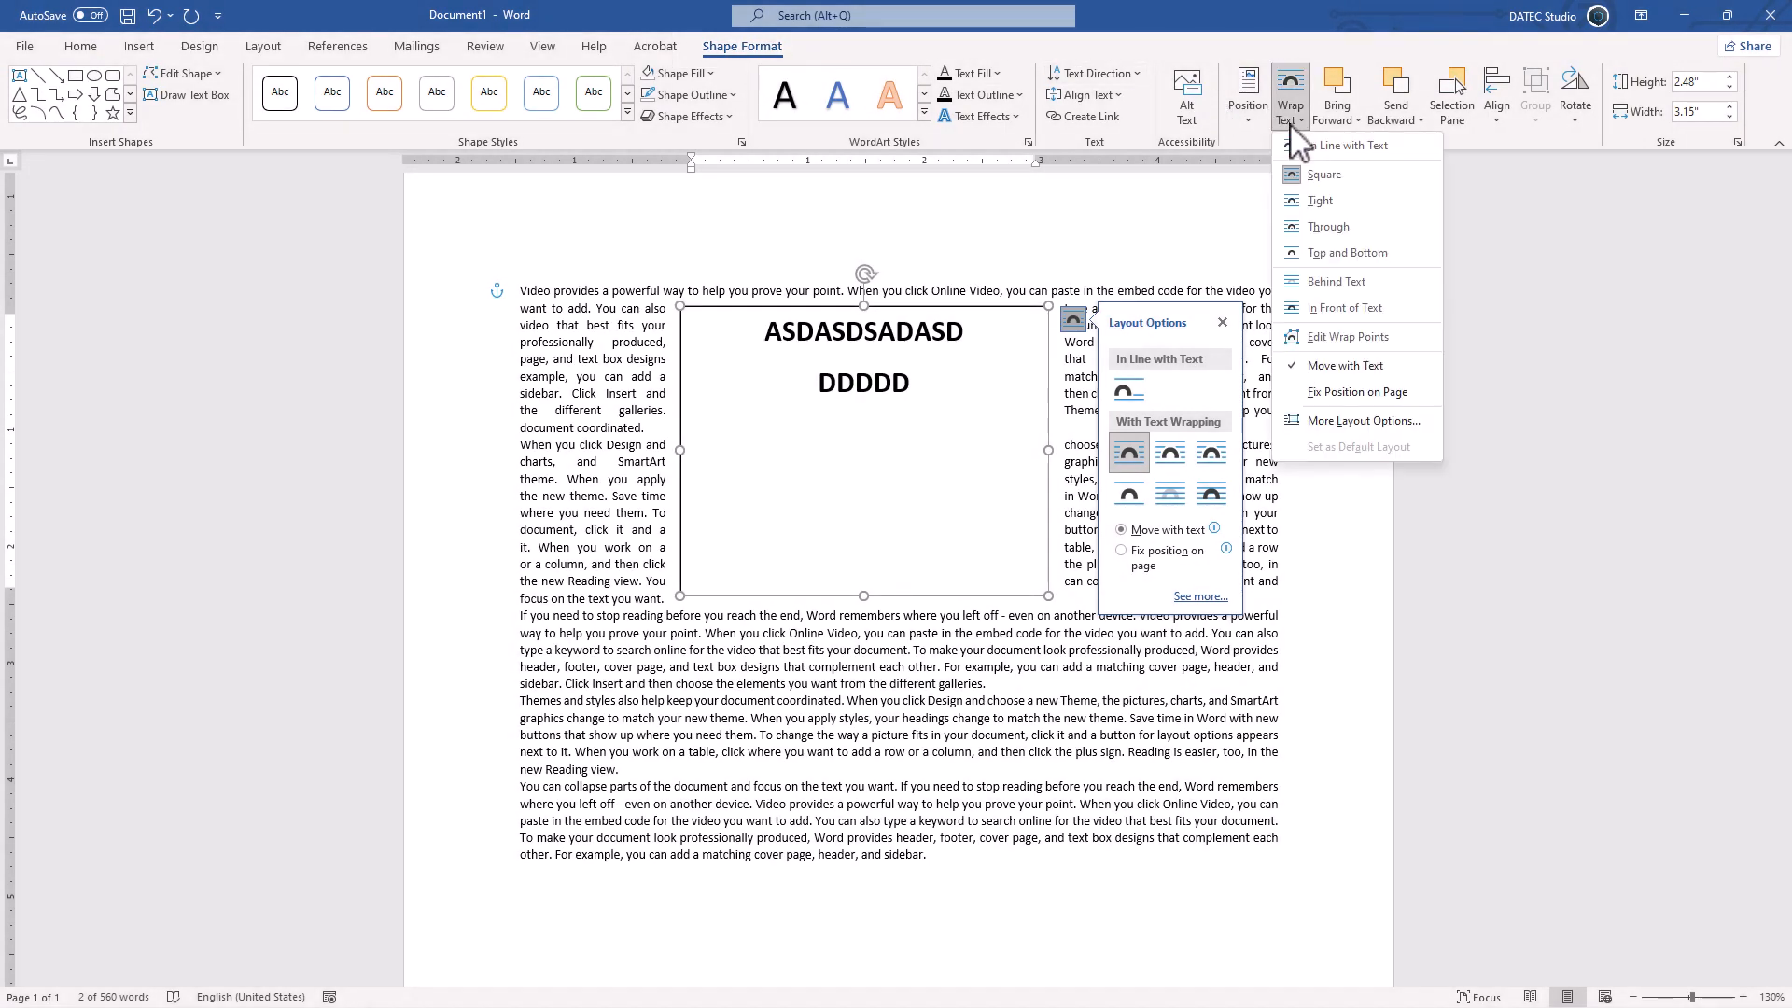
left_click(1324, 203)
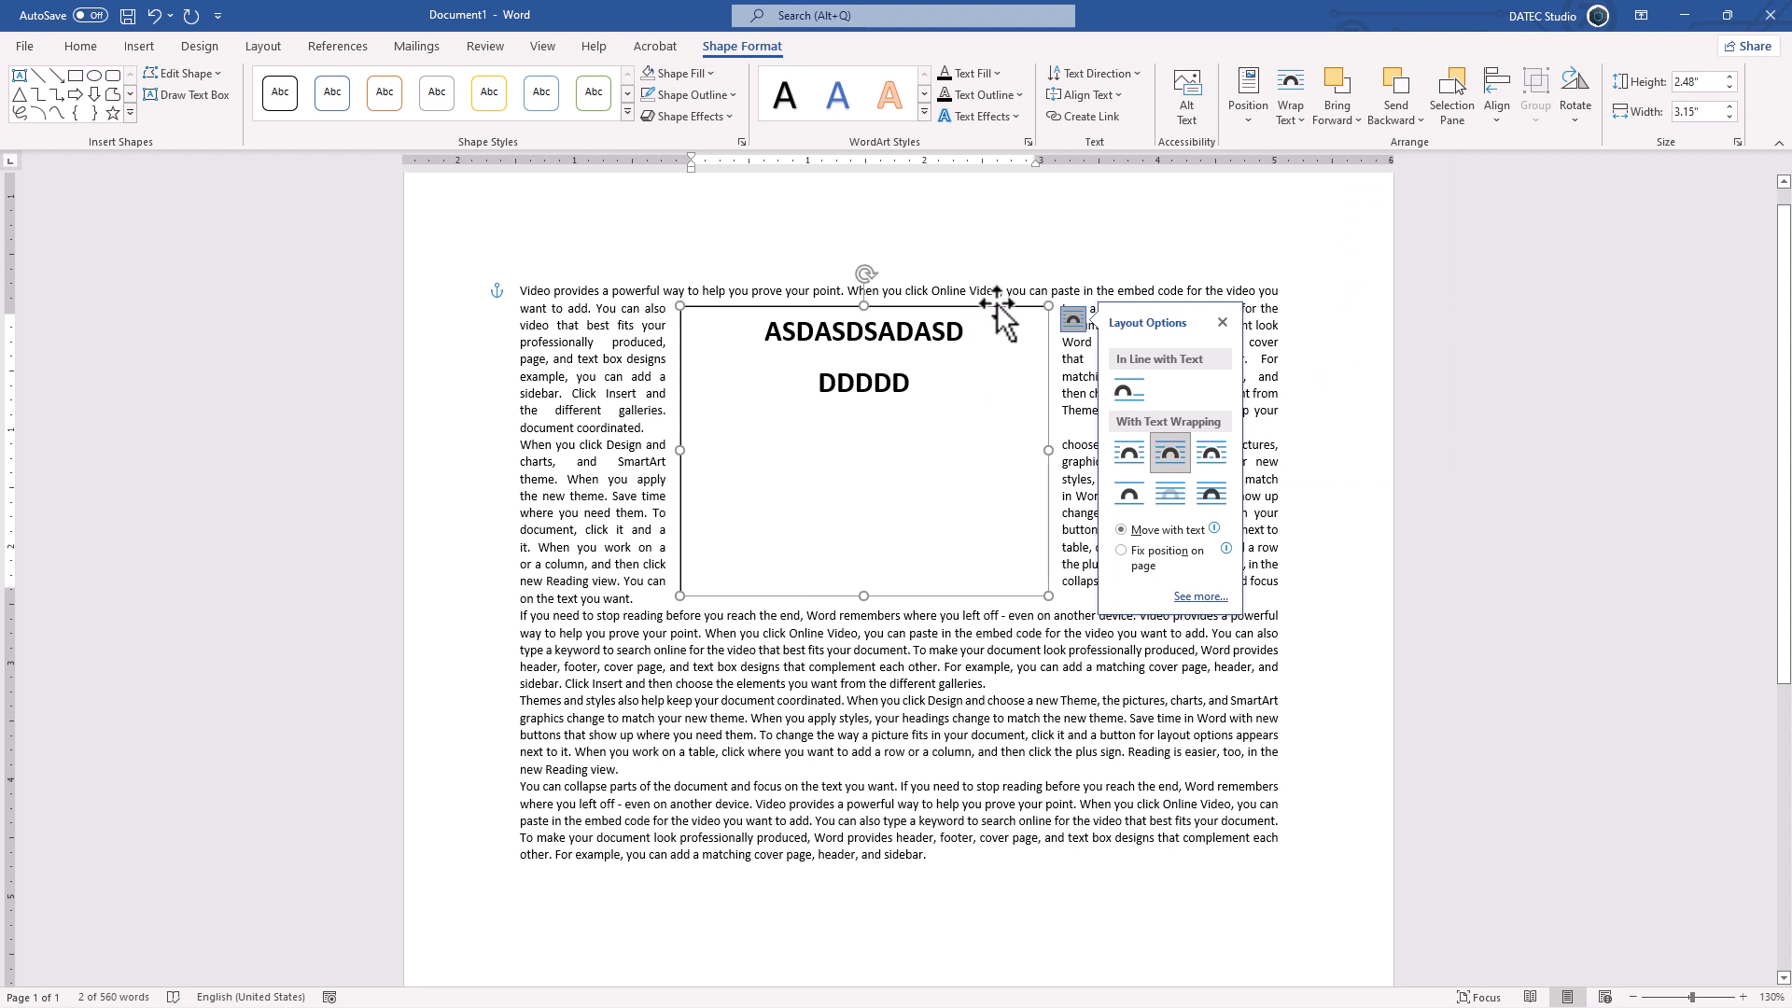
Step: Remove both the fill and the outline of the text box
left_click(709, 75)
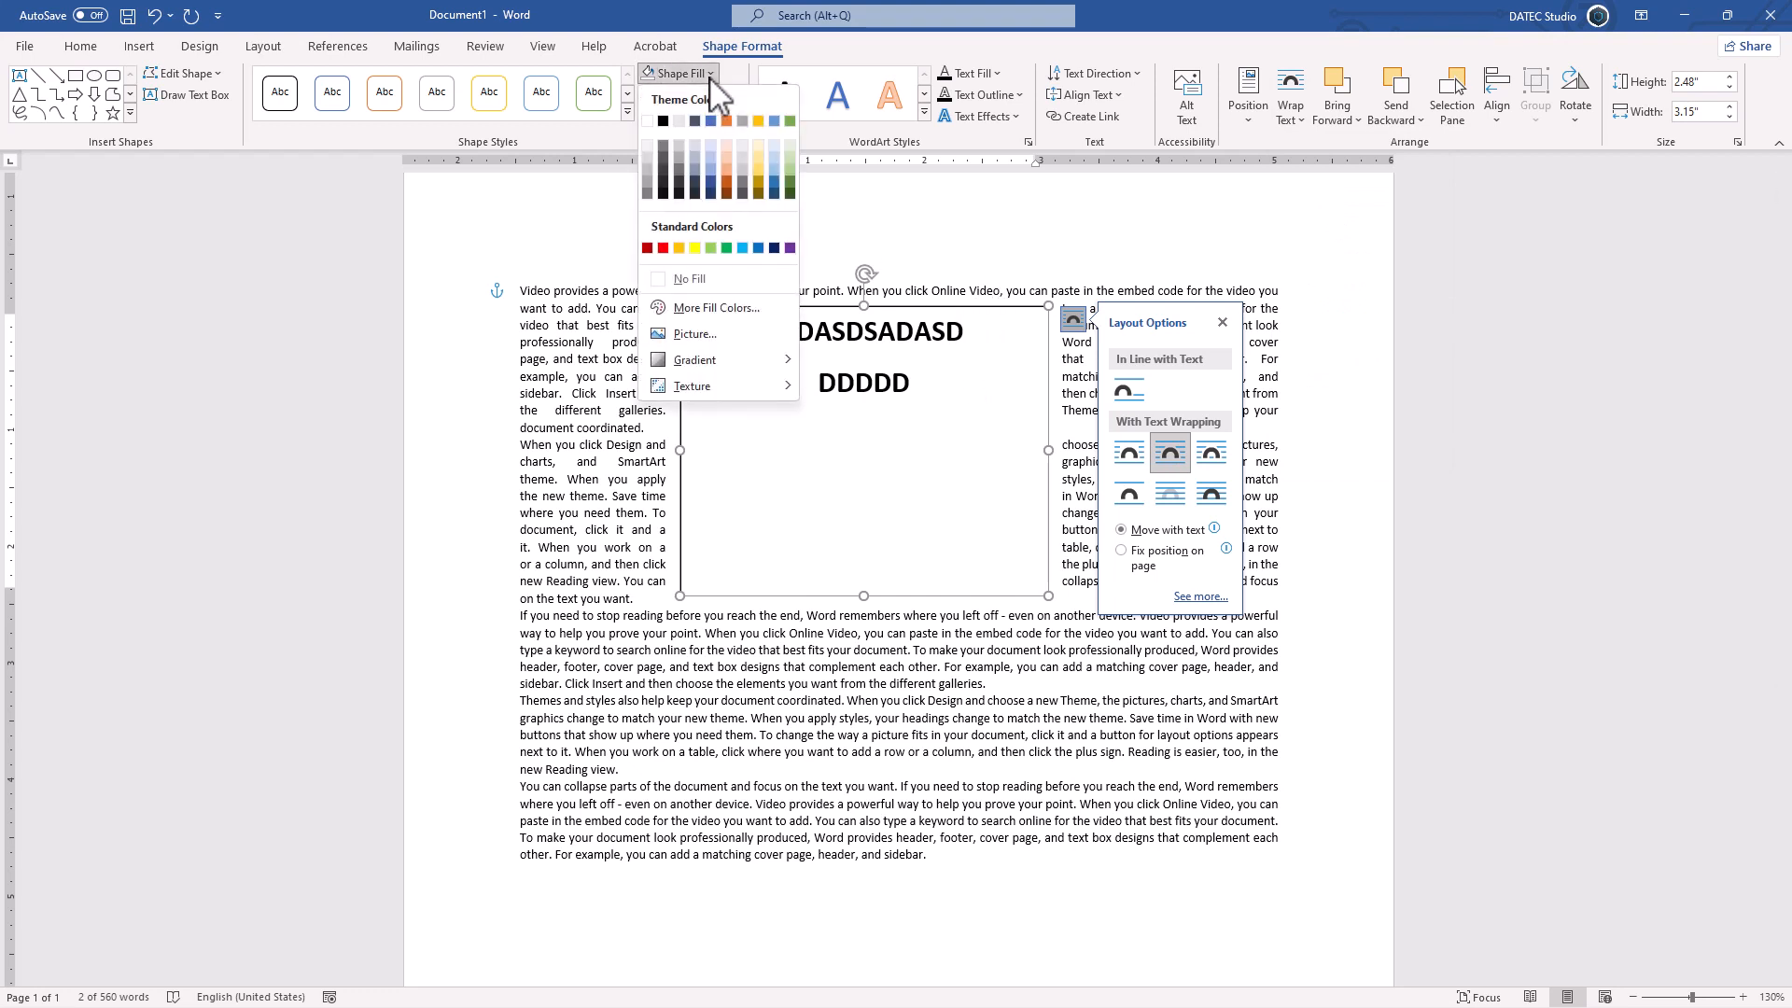
left_click(721, 278)
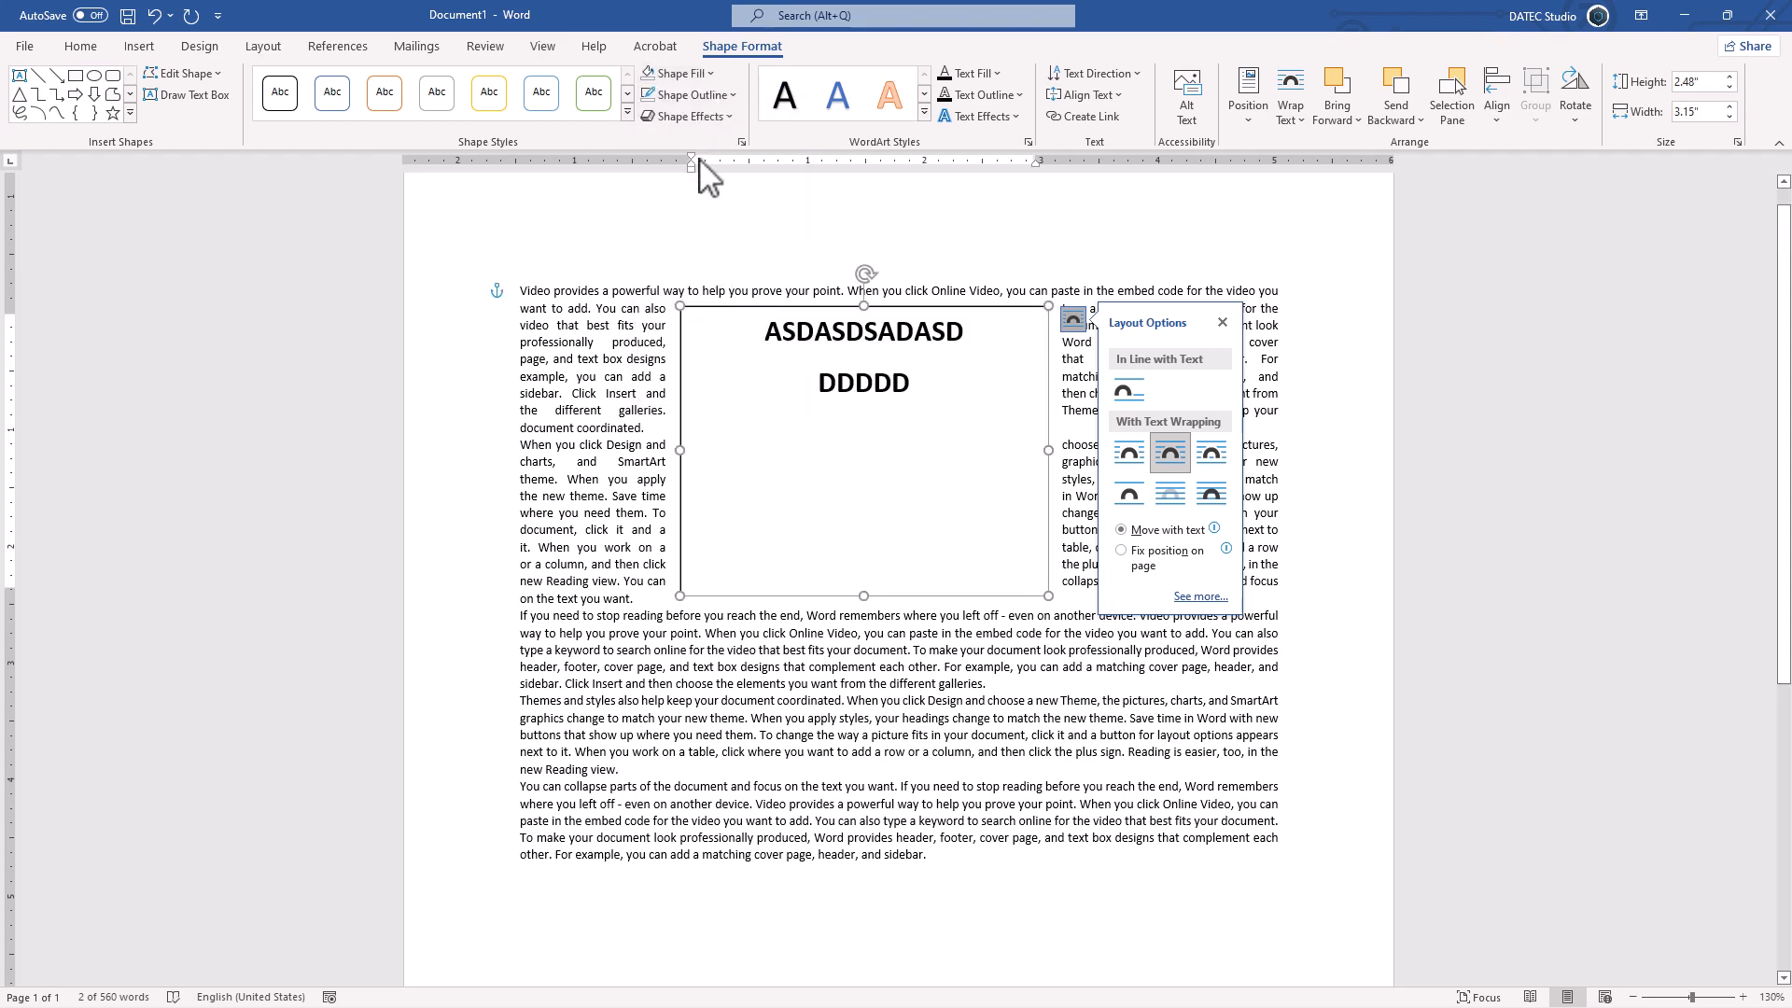
left_click(714, 95)
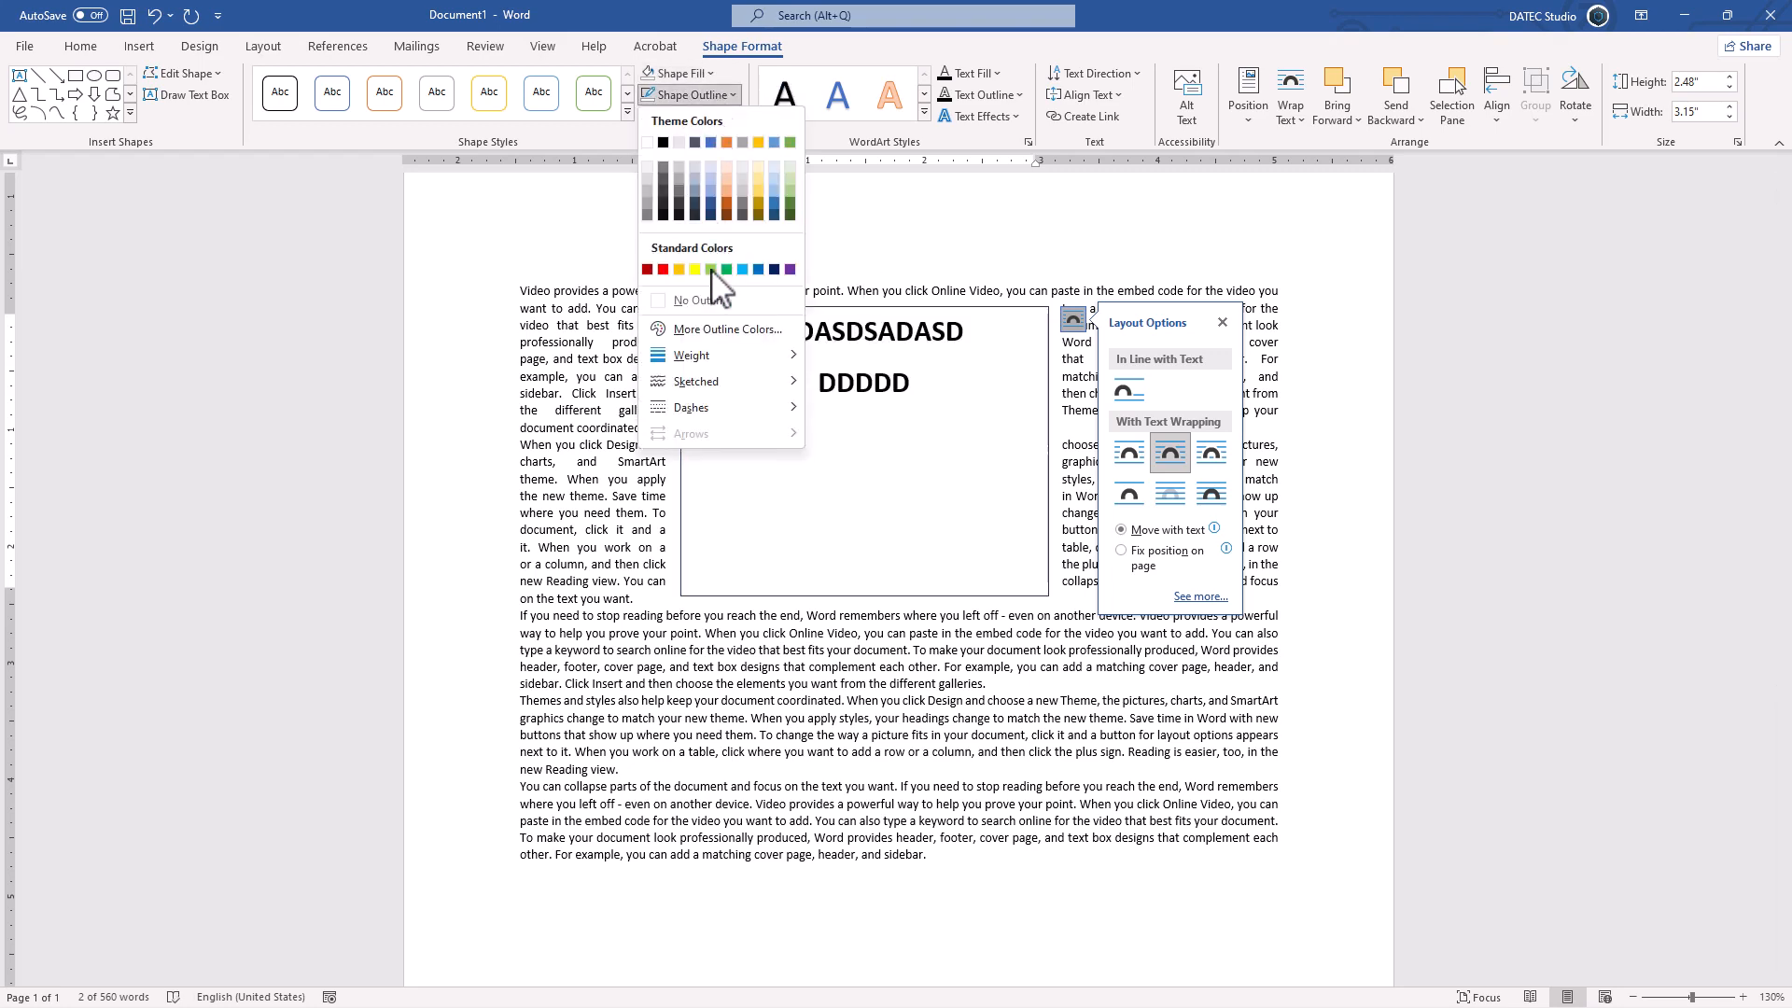
left_click(714, 301)
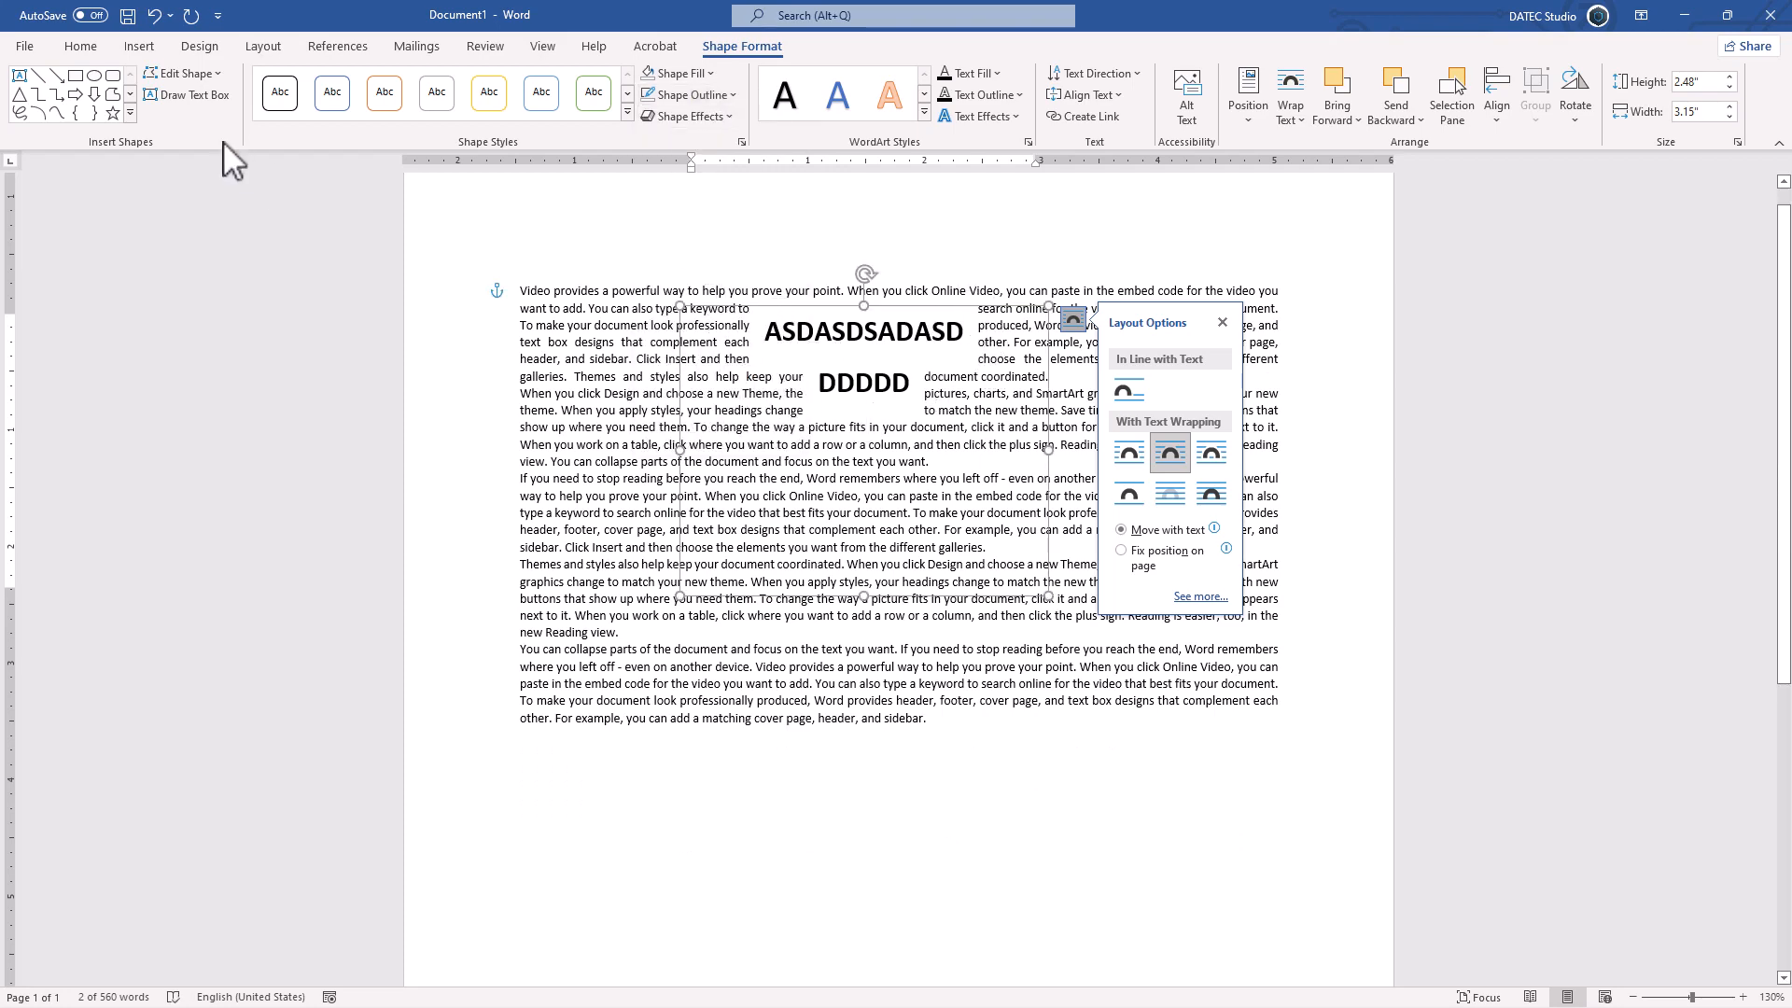
Step: Set the tight wrap option for the text box's paragraphs to None
left_click(80, 47)
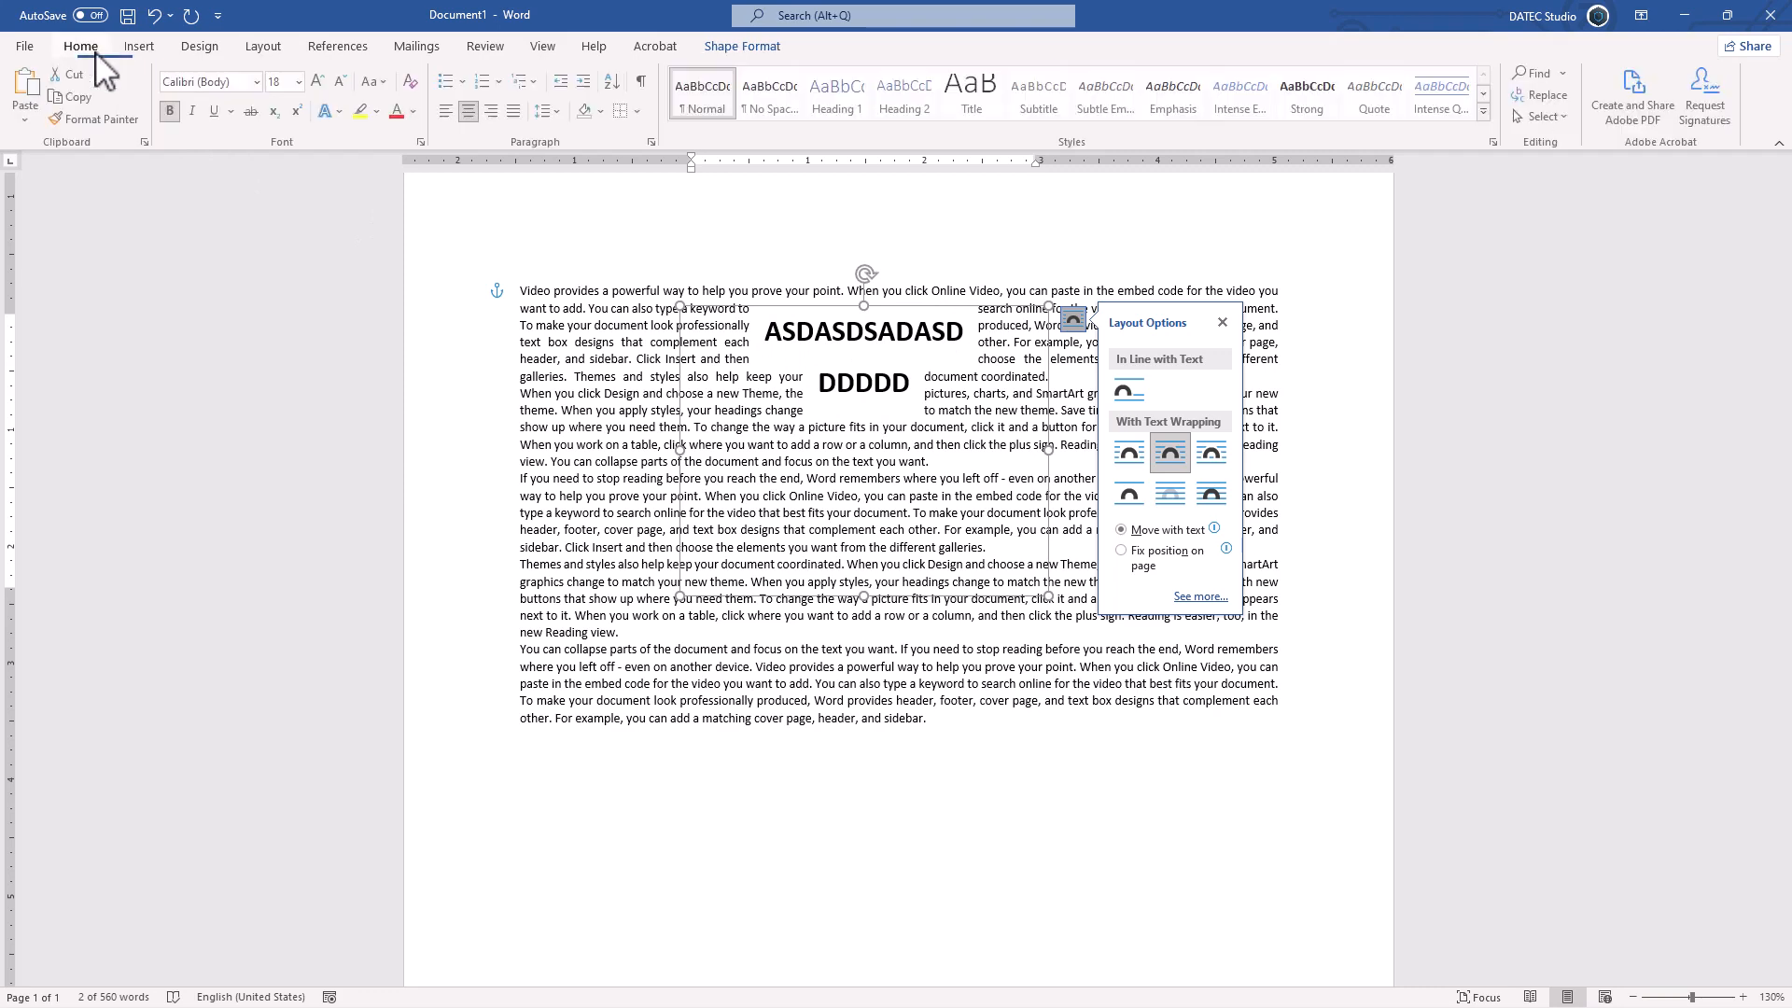
left_click(652, 142)
left_click(980, 489)
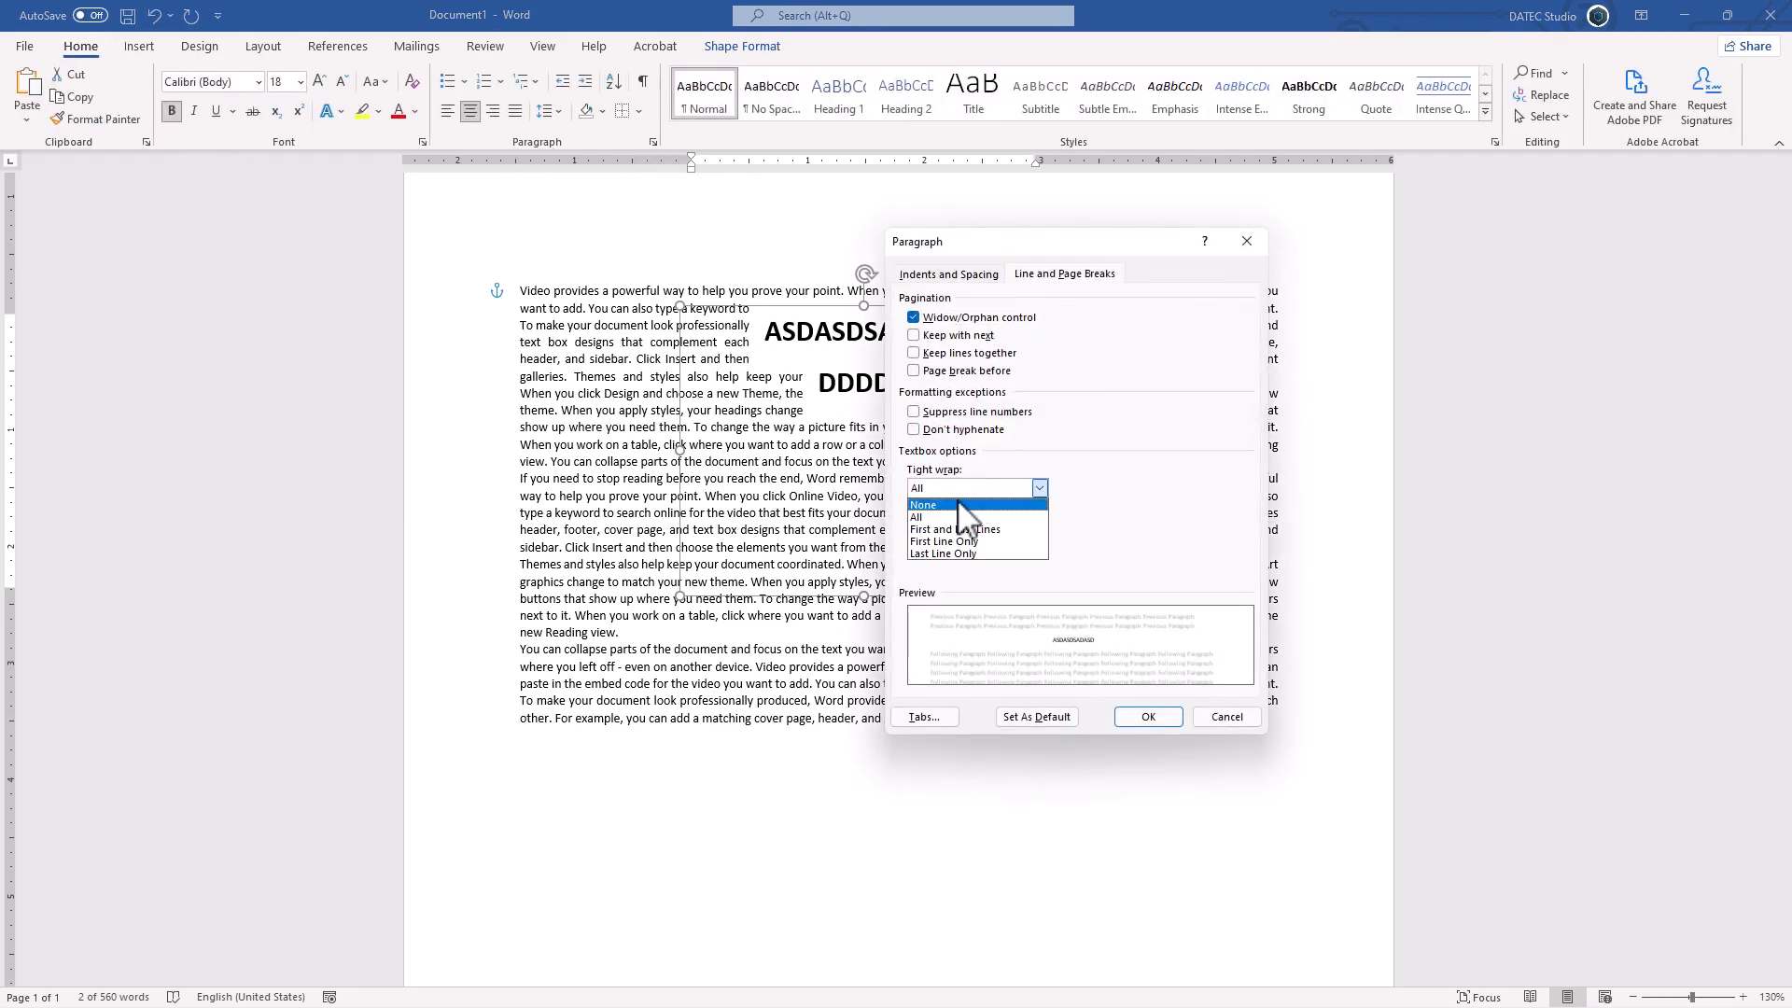
left_click(961, 505)
left_click(1152, 716)
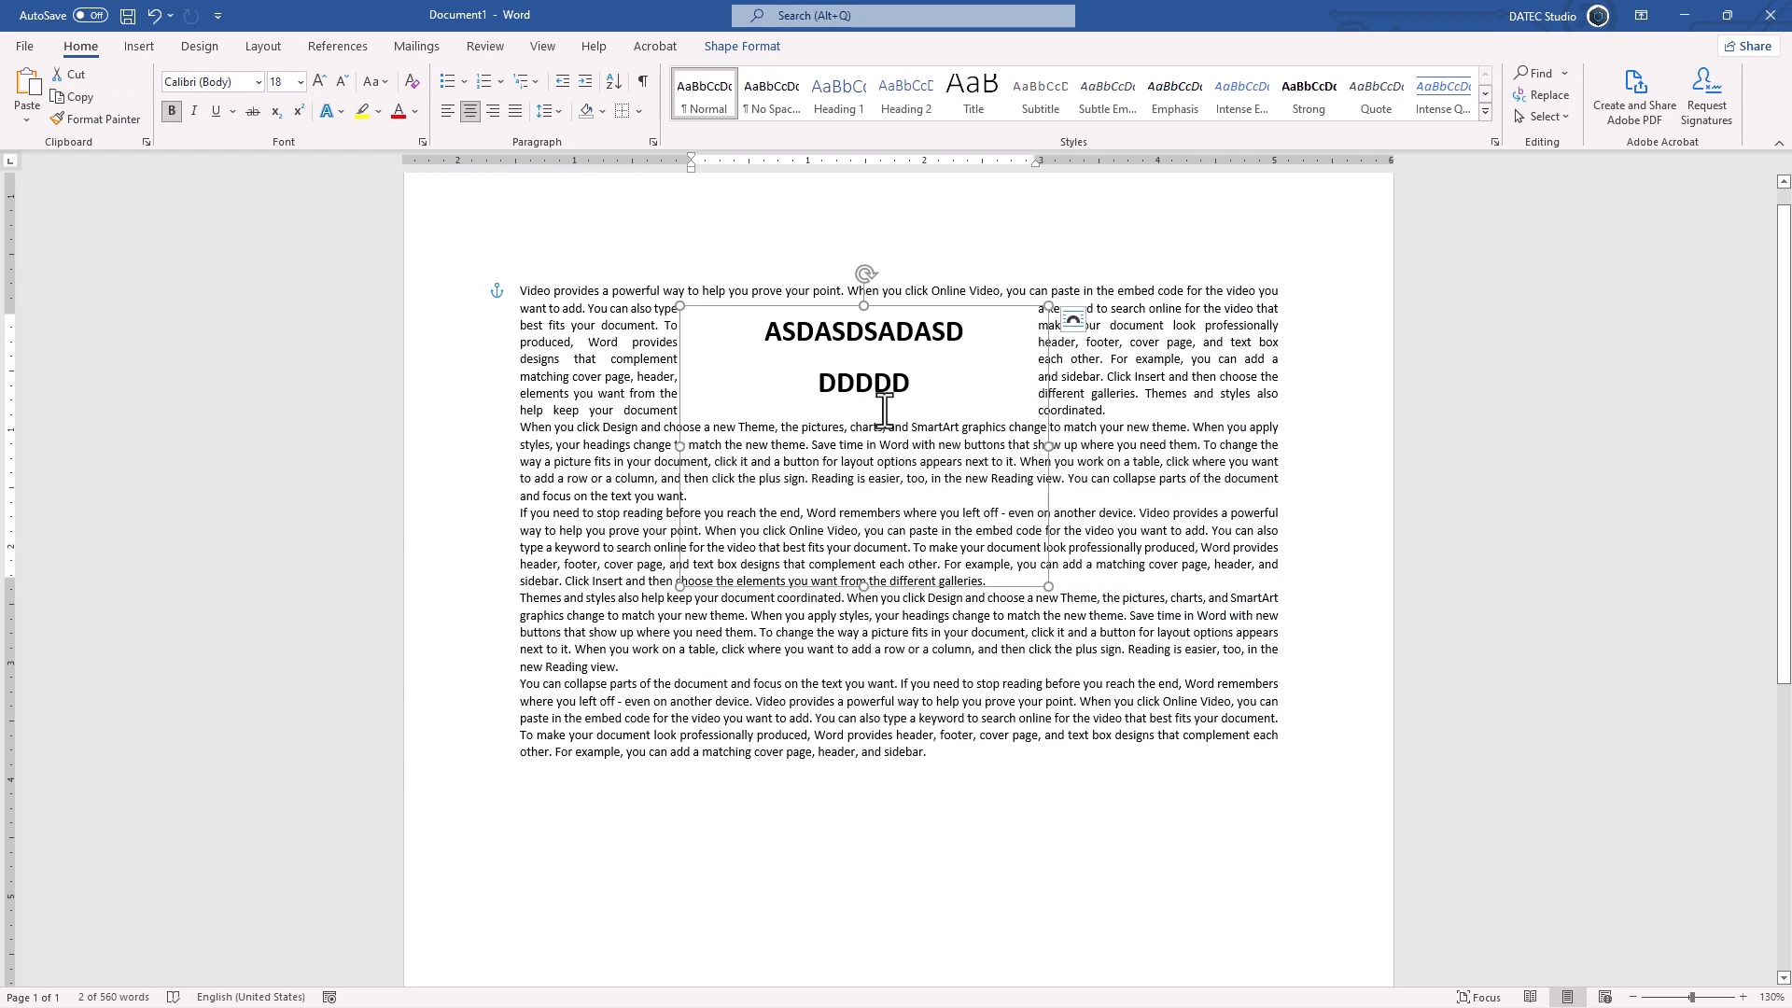
Step: Set the text box paragraphs' tight wrap back to All in the paragraph formatting
left_click(652, 142)
left_click(980, 488)
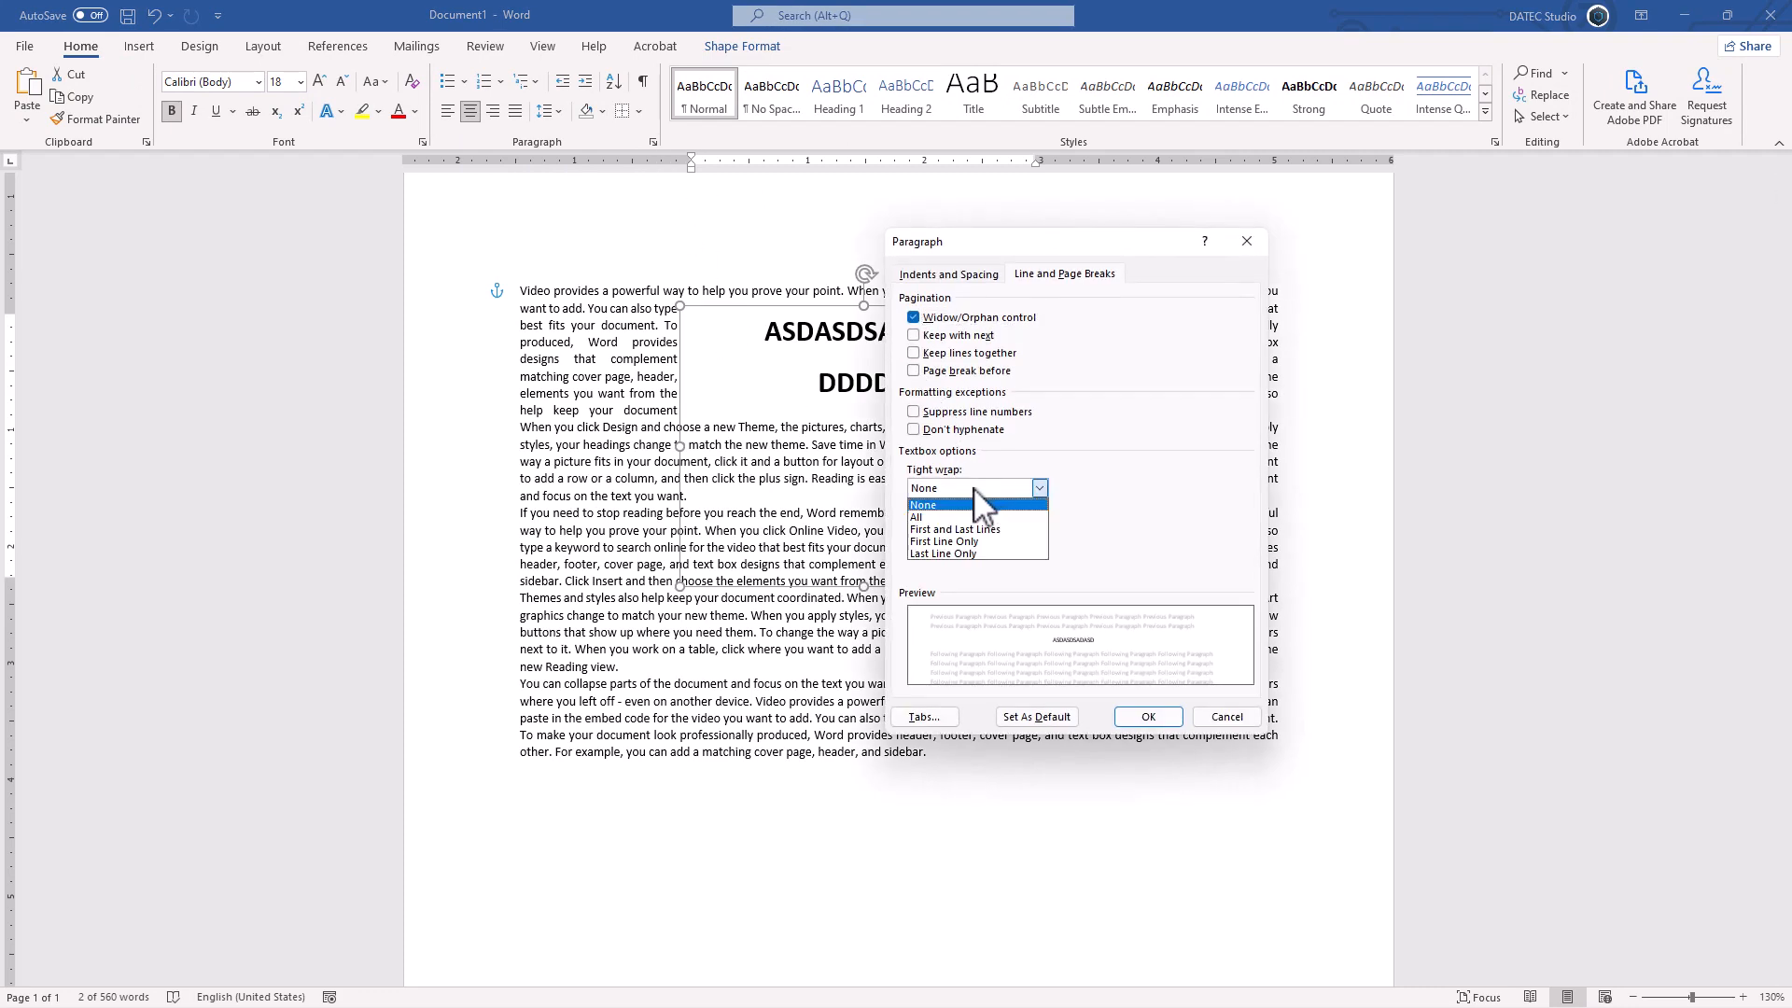
left_click(959, 516)
left_click(1146, 717)
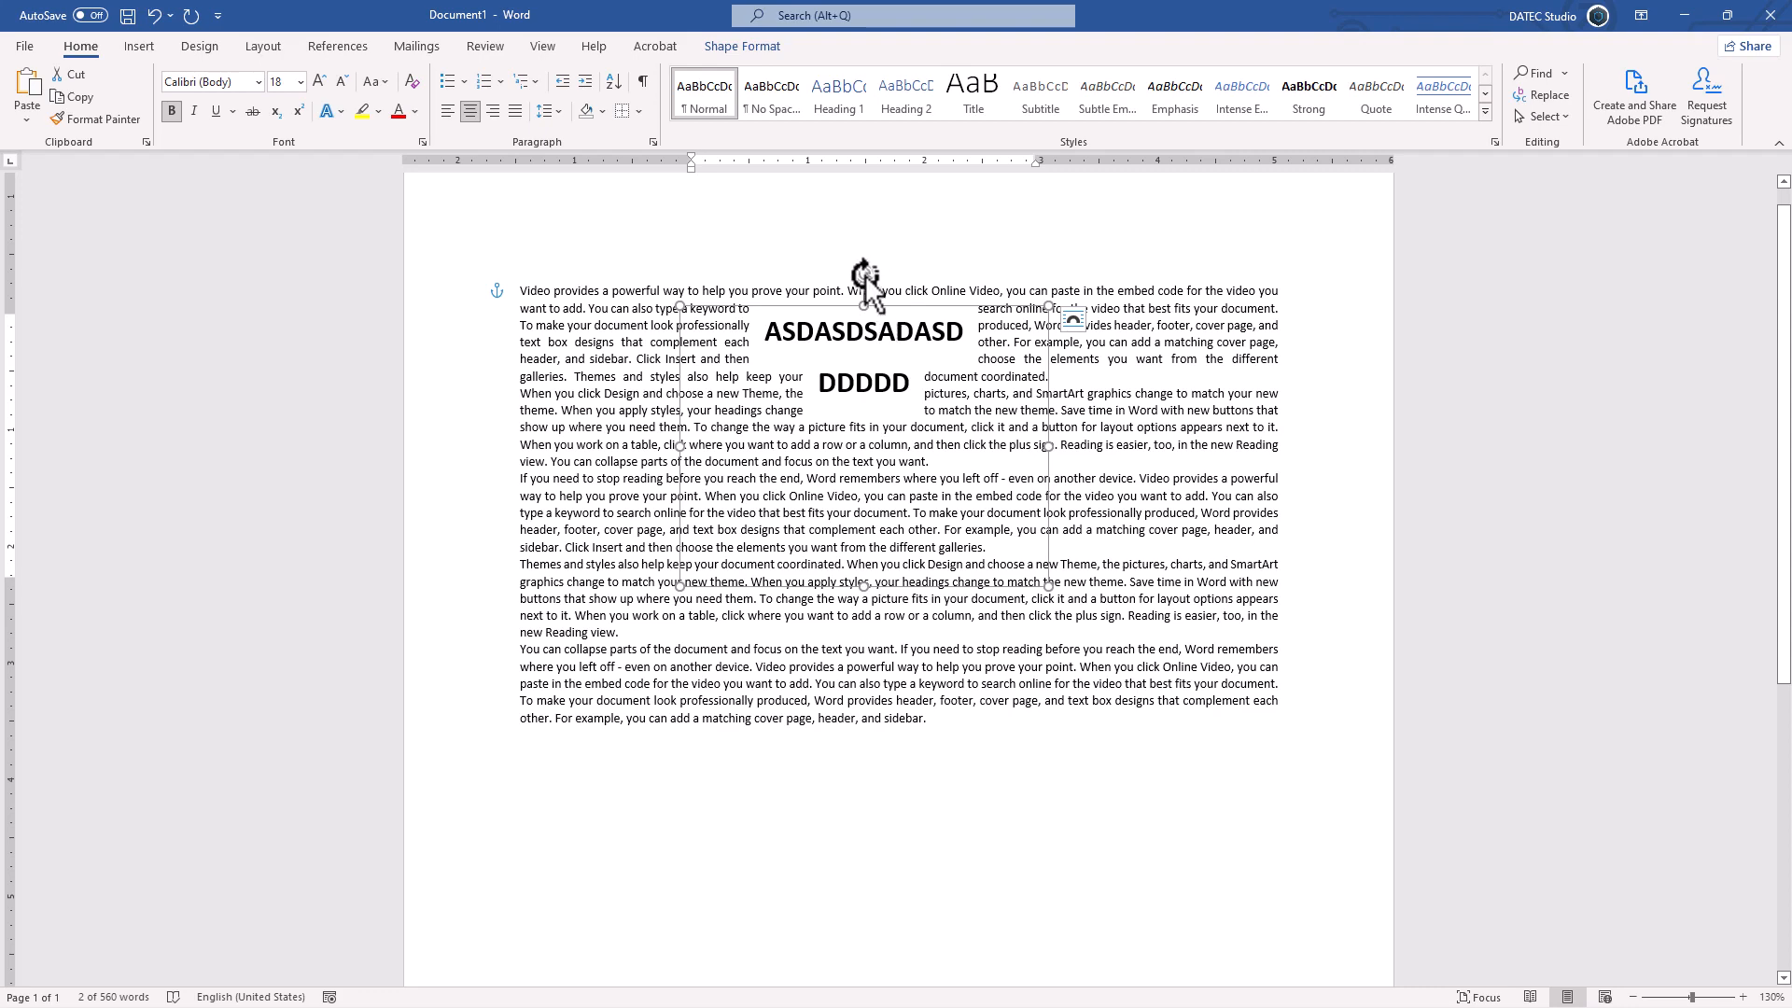
Step: Try rotating the text box slightly clockwise and upside down, and return it to upright
left_click_drag(866, 274, 878, 277)
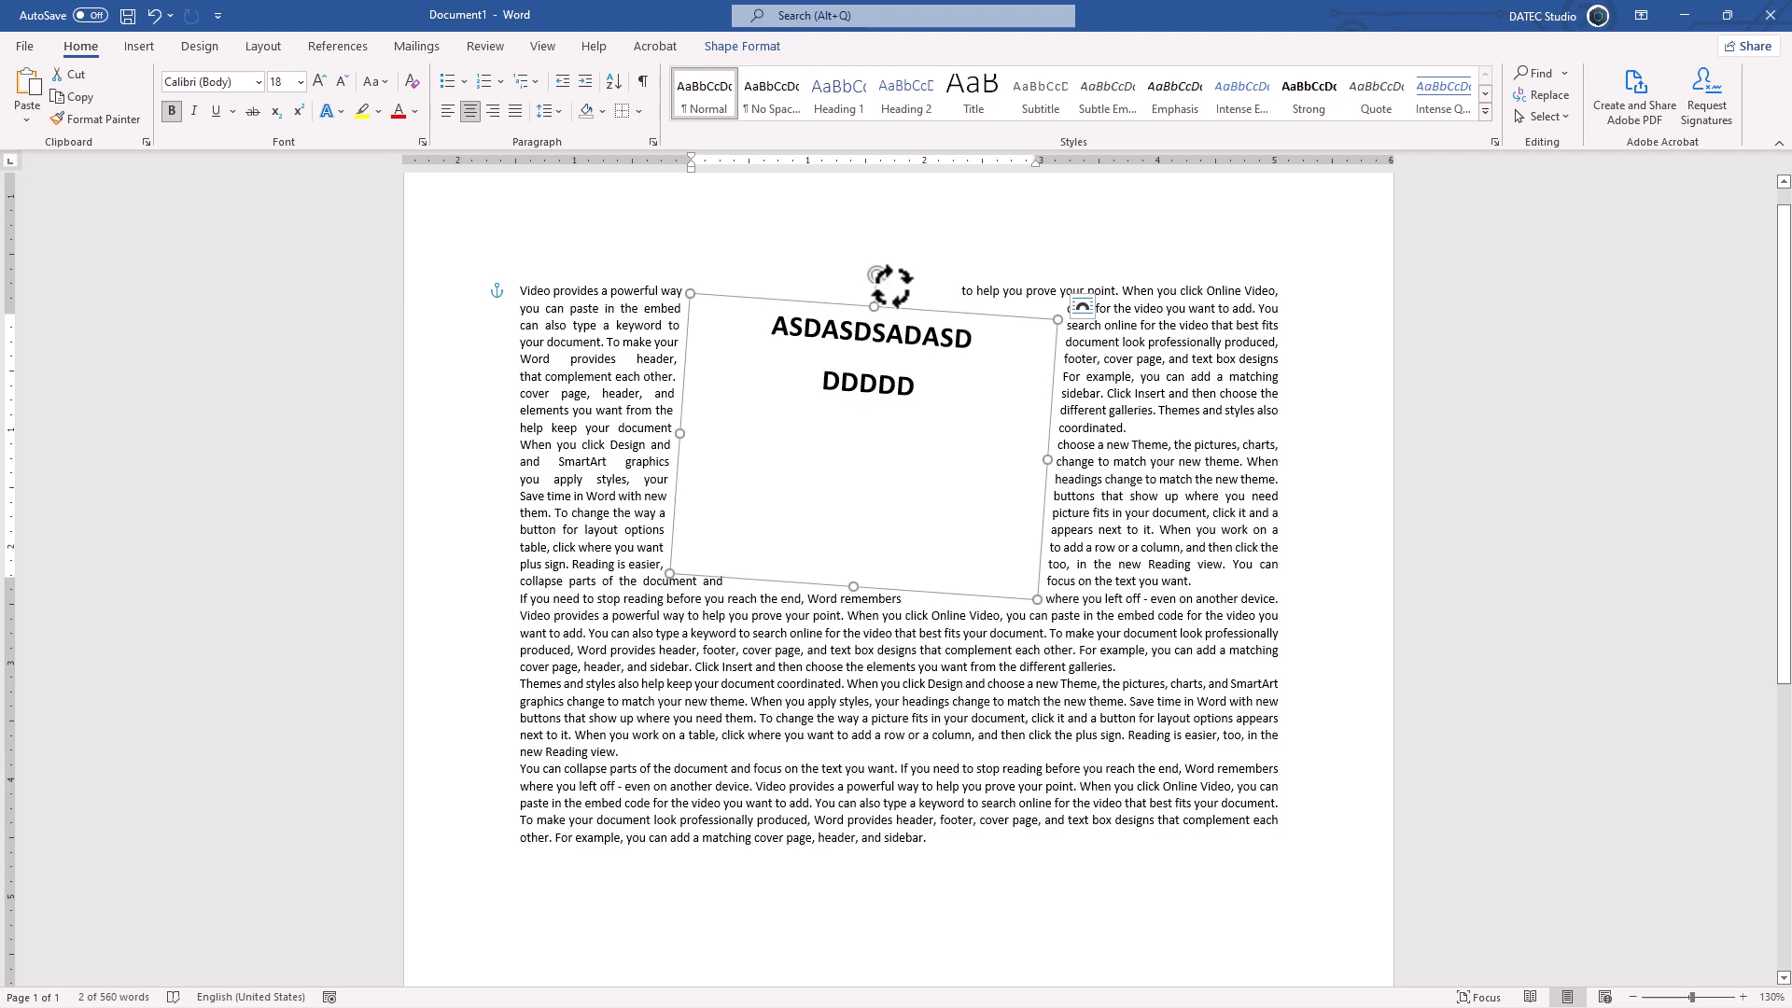
left_click_drag(878, 275, 864, 617)
left_click_drag(859, 504, 864, 498)
left_click_drag(864, 618, 866, 291)
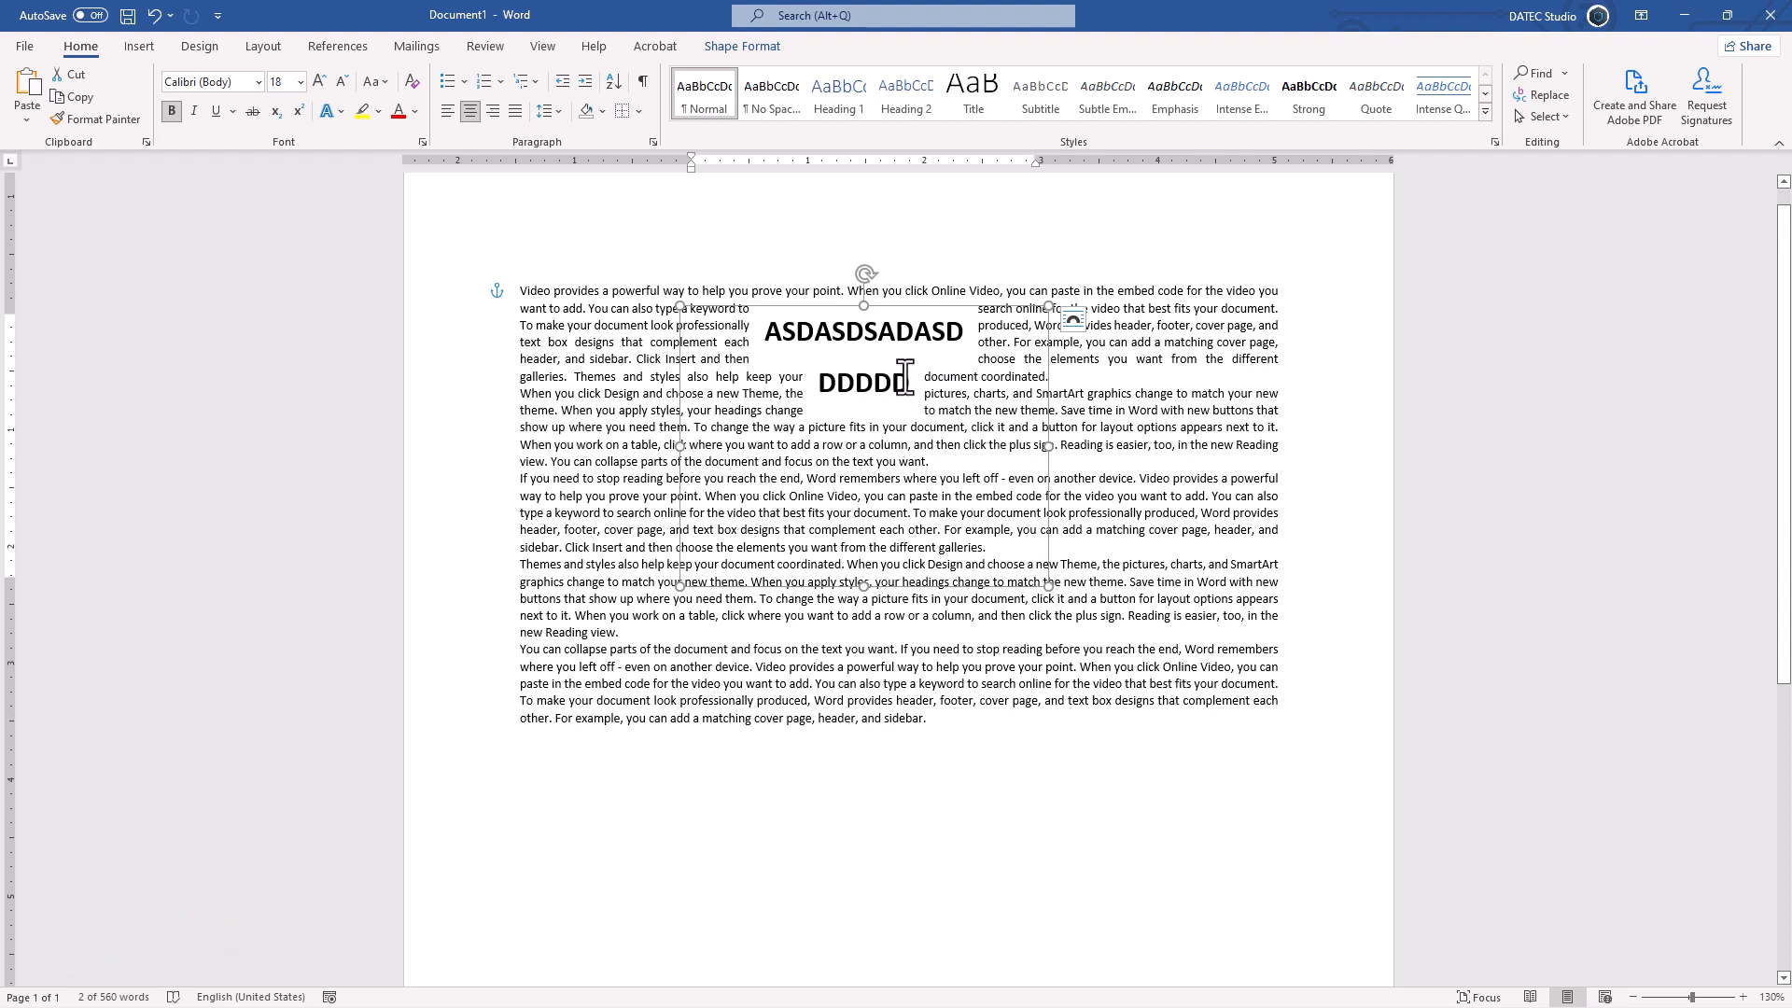
Step: Replace the text box's contents with a single letter O and enlarge it to a font size of 140
key("ctrl+a")
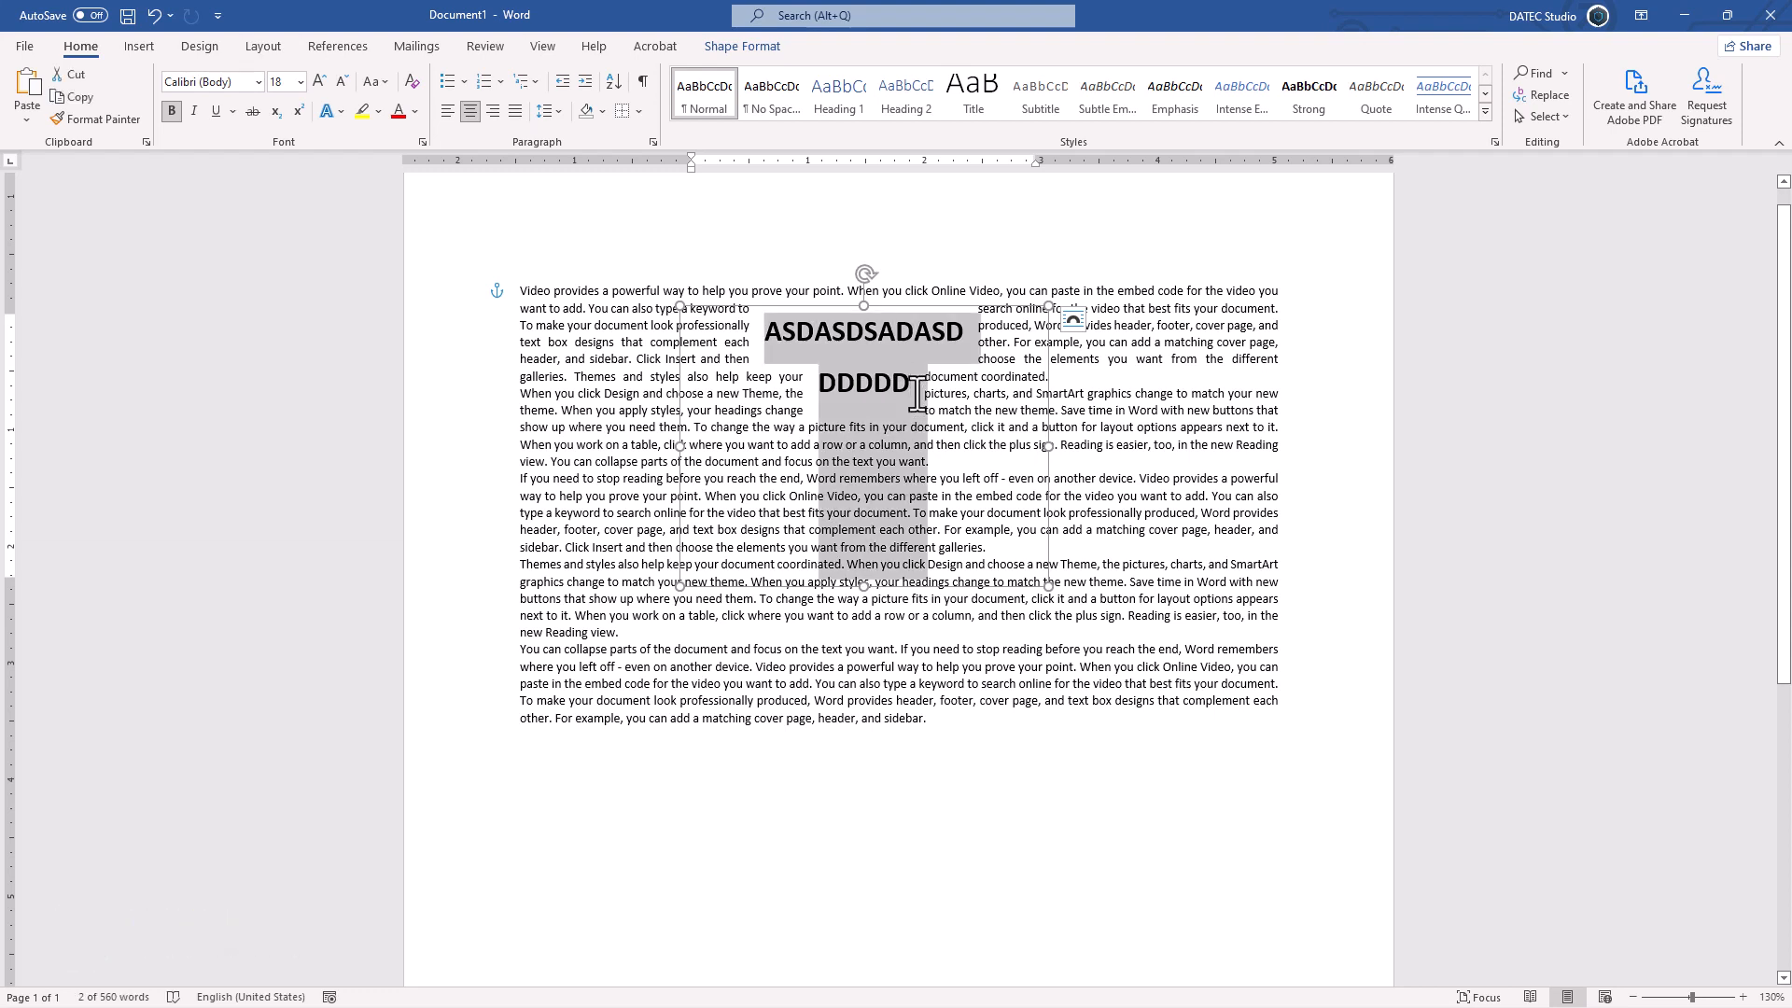
key("ctrl+z")
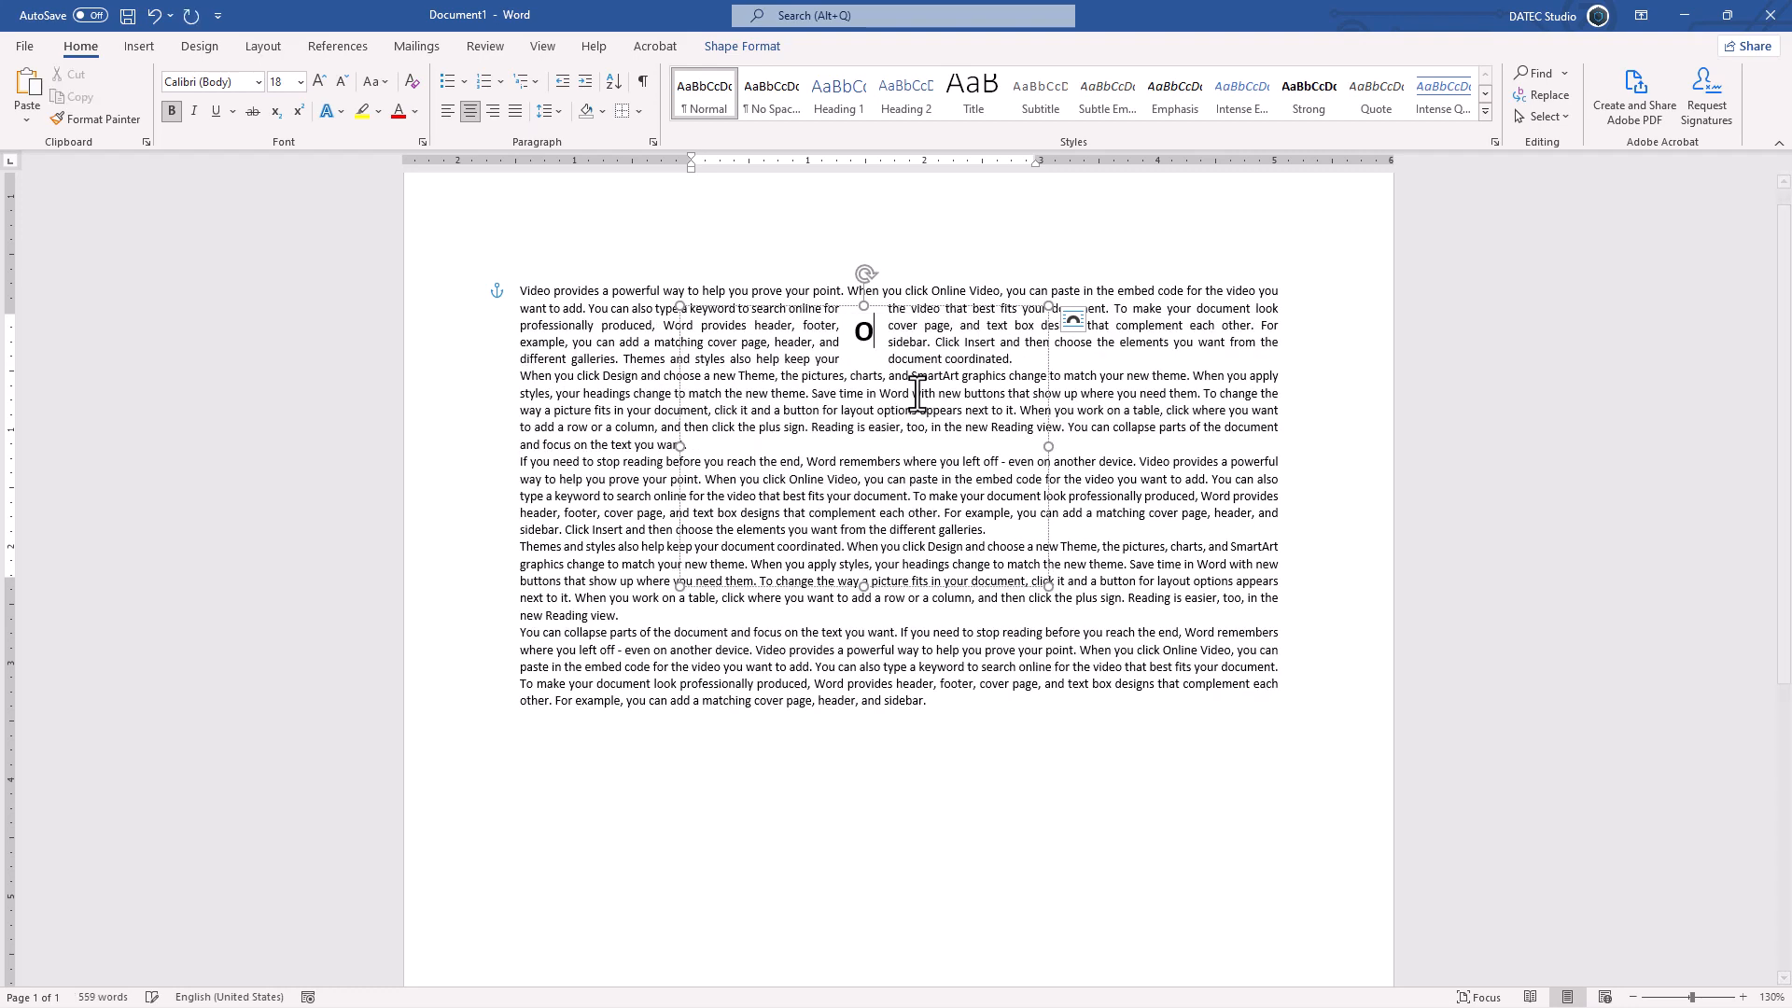
key("ctrl+shift+period")
key("ctrl+shift+period")
key("ctrl+shift+period")
key("ctrl+shift+period")
key("ctrl+shift+period")
key("ctrl+shift+period")
key("ctrl+shift+period")
key("ctrl+shift+period")
key("ctrl+shift+period")
key("ctrl+shift+period")
key("ctrl+shift+period")
key("ctrl+shift+period")
key("ctrl+shift+period")
key("ctrl+shift+period")
key("ctrl+shift+period")
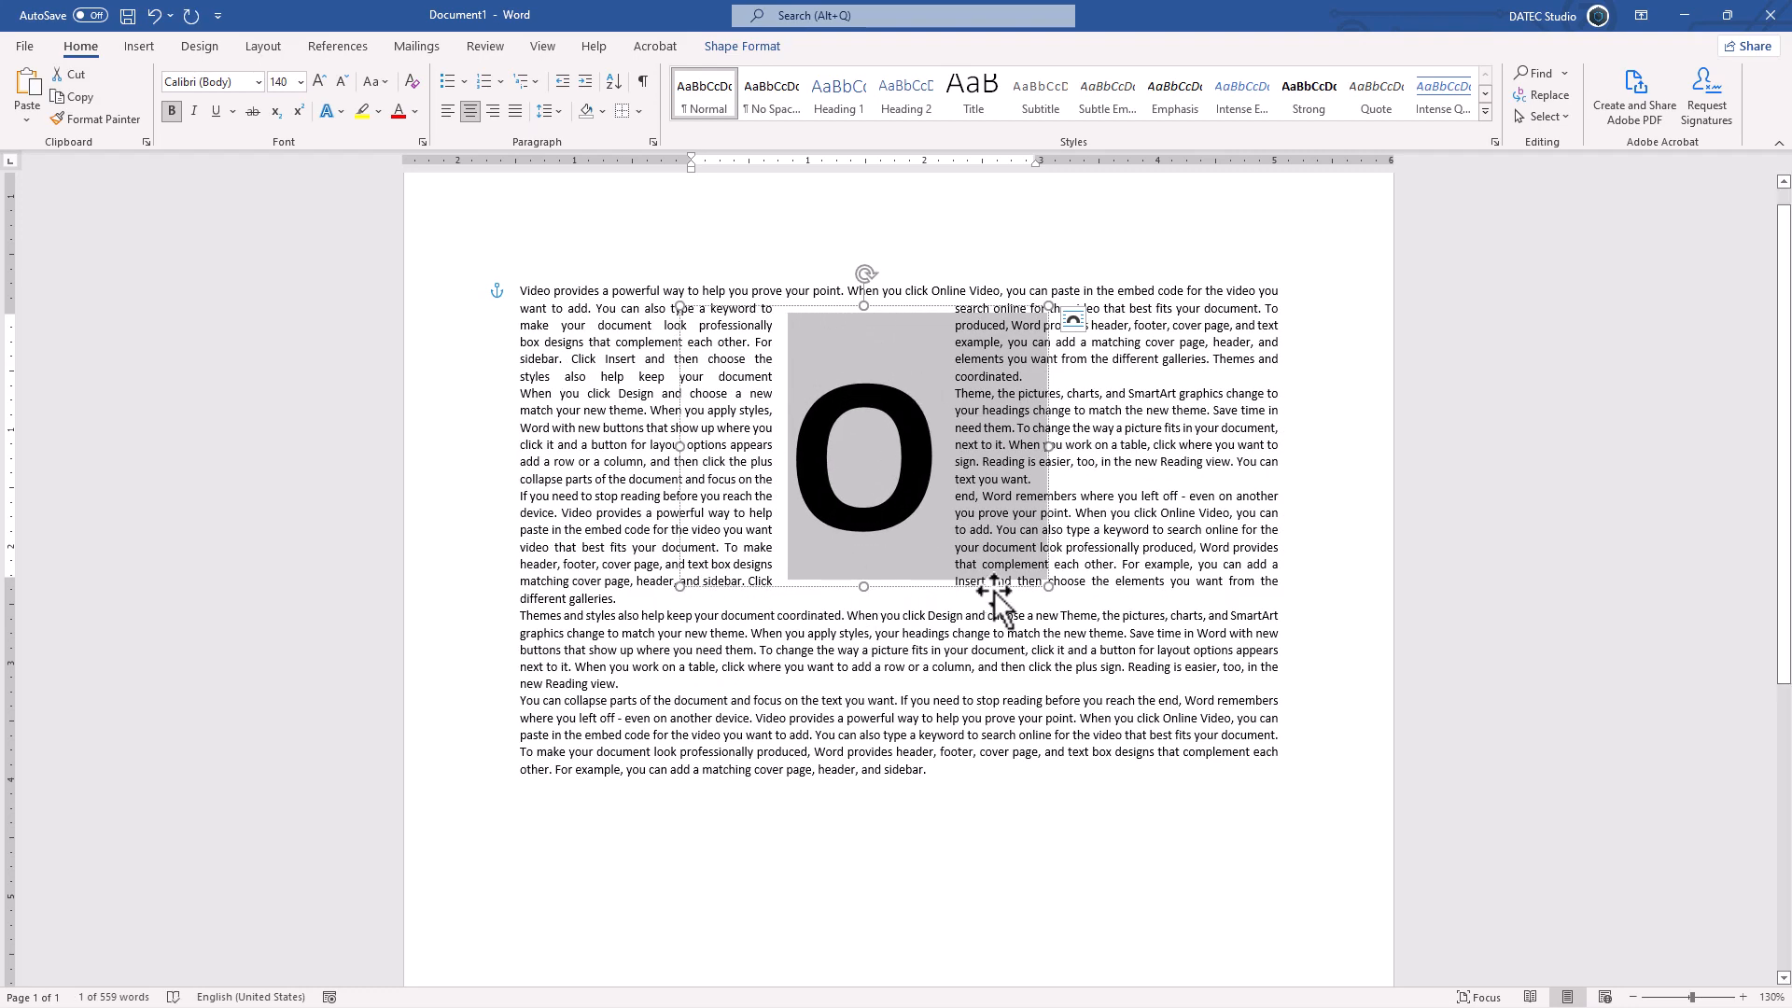
Step: Try a wider and taller text box around the large O, and delete the whole text box from the document
left_click_drag(1048, 586, 1139, 684)
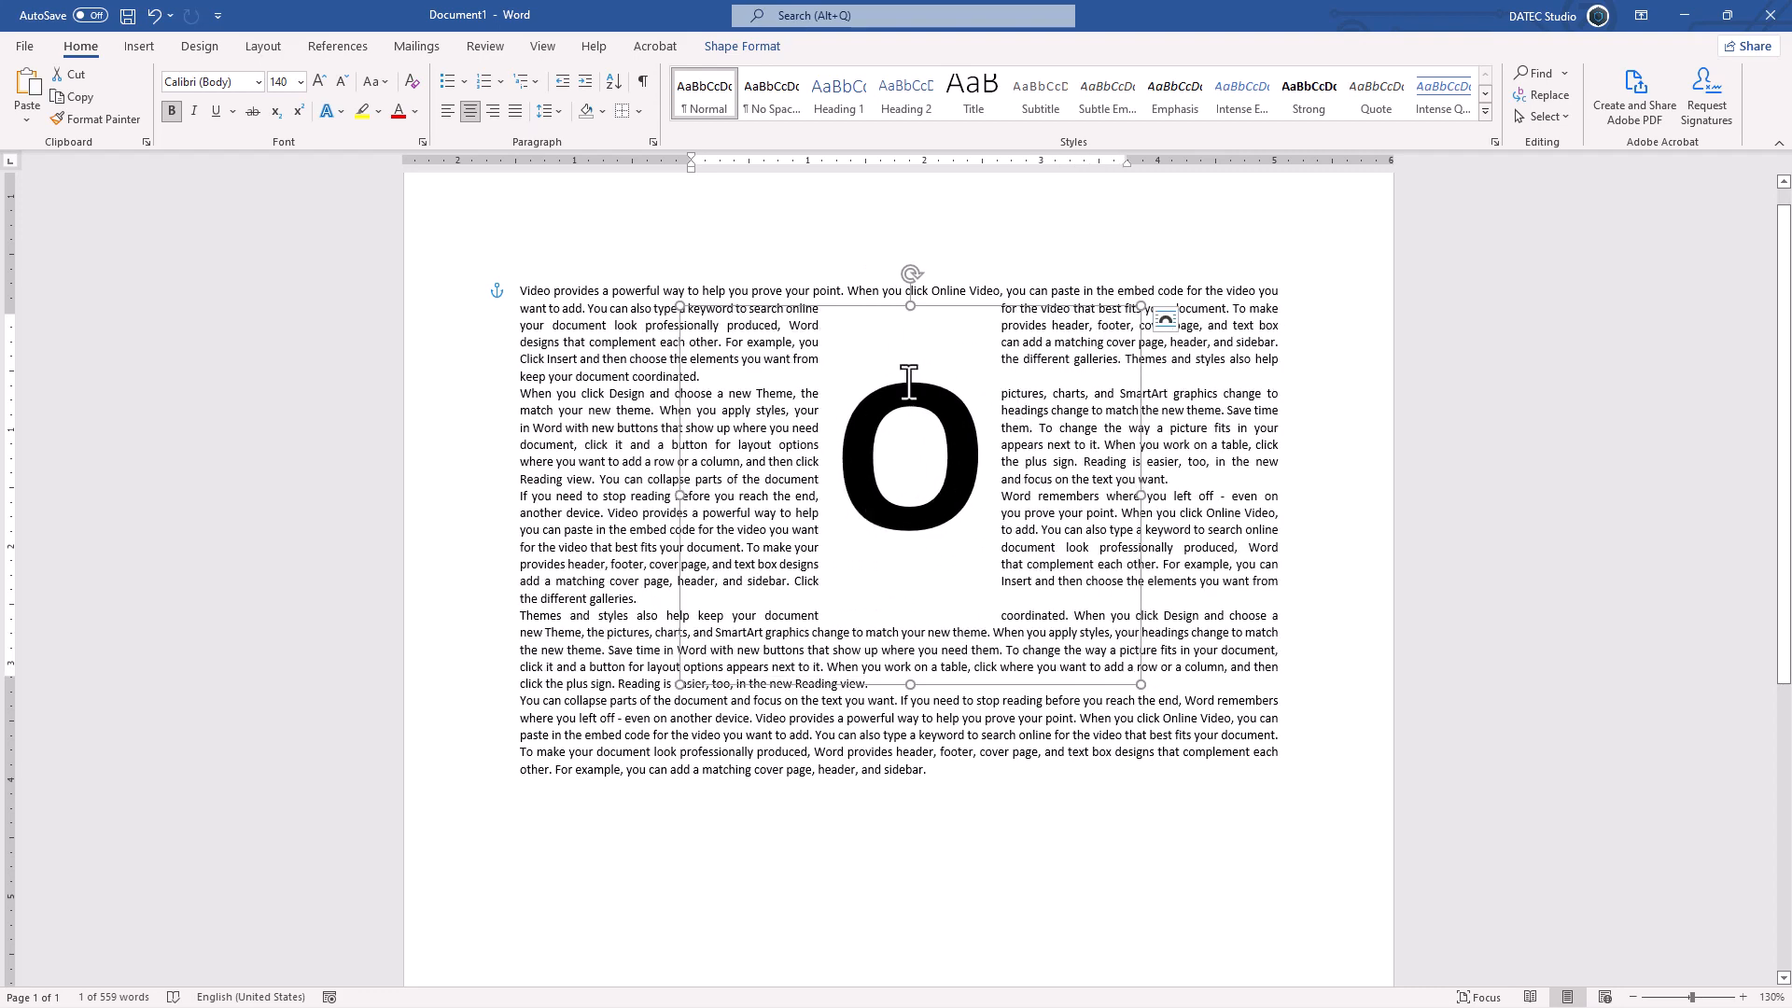
left_click(912, 308)
key("Delete")
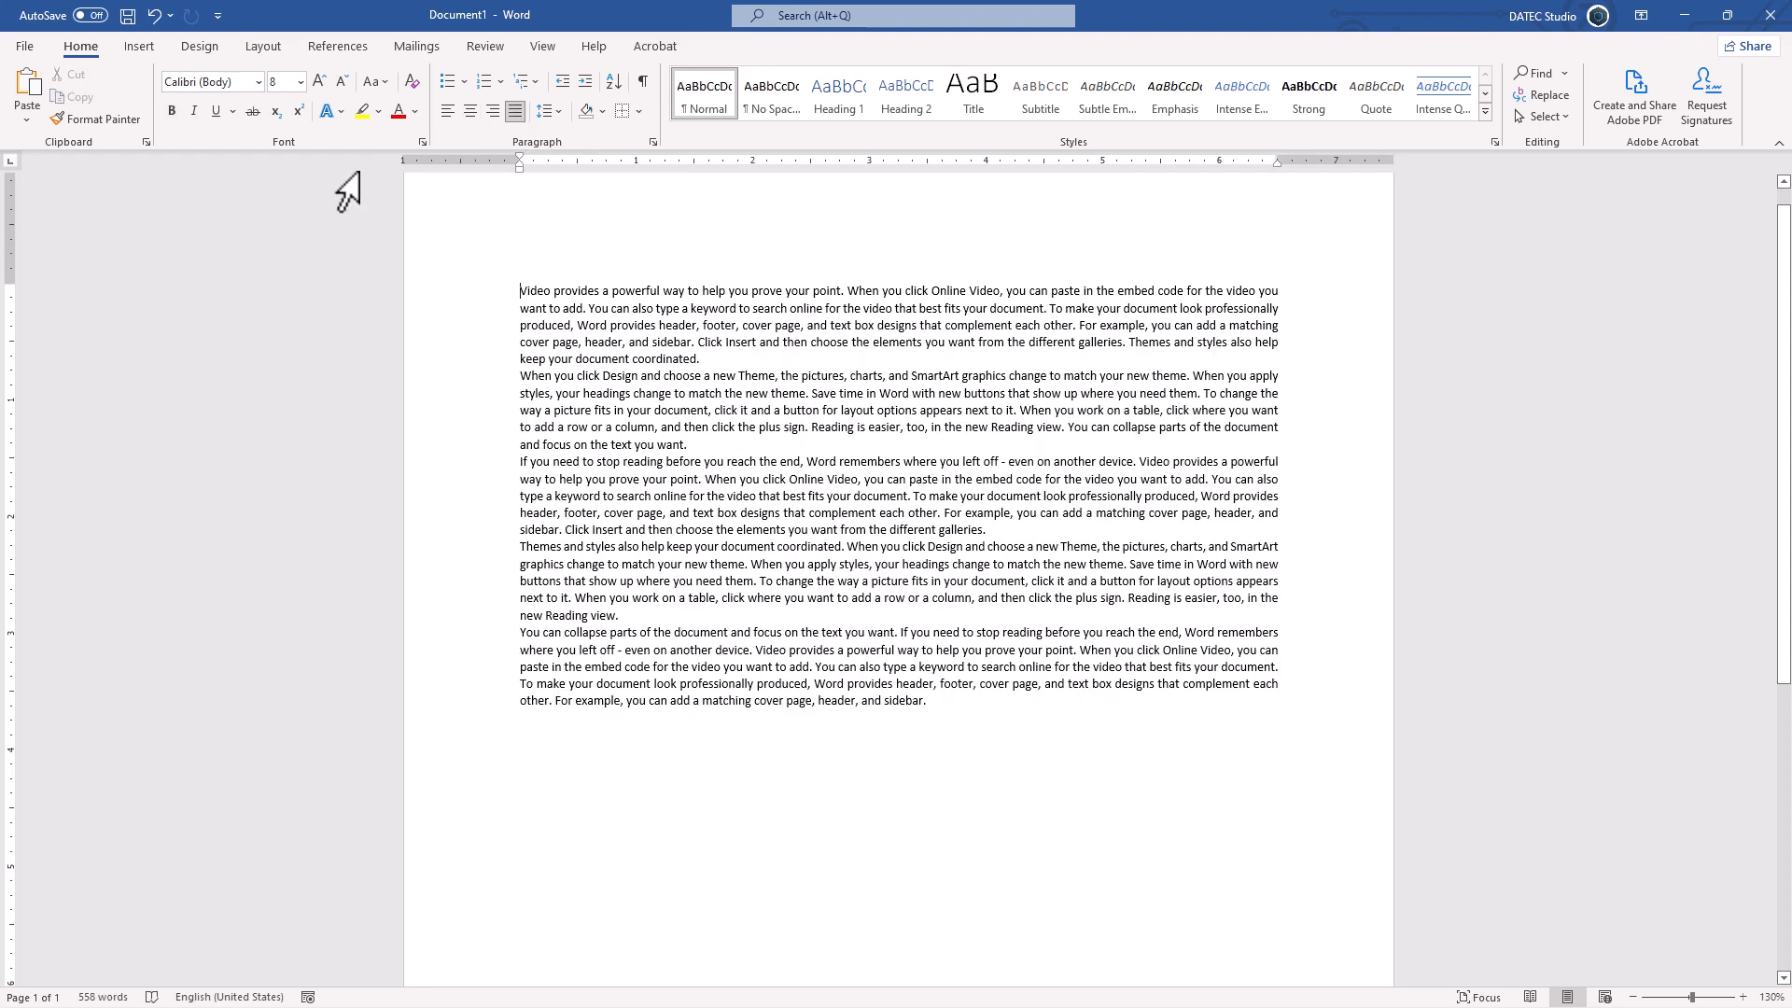
Step: Draw a circle about 1.86" in diameter over the middle of the placeholder paragraphs
left_click(139, 47)
left_click(254, 120)
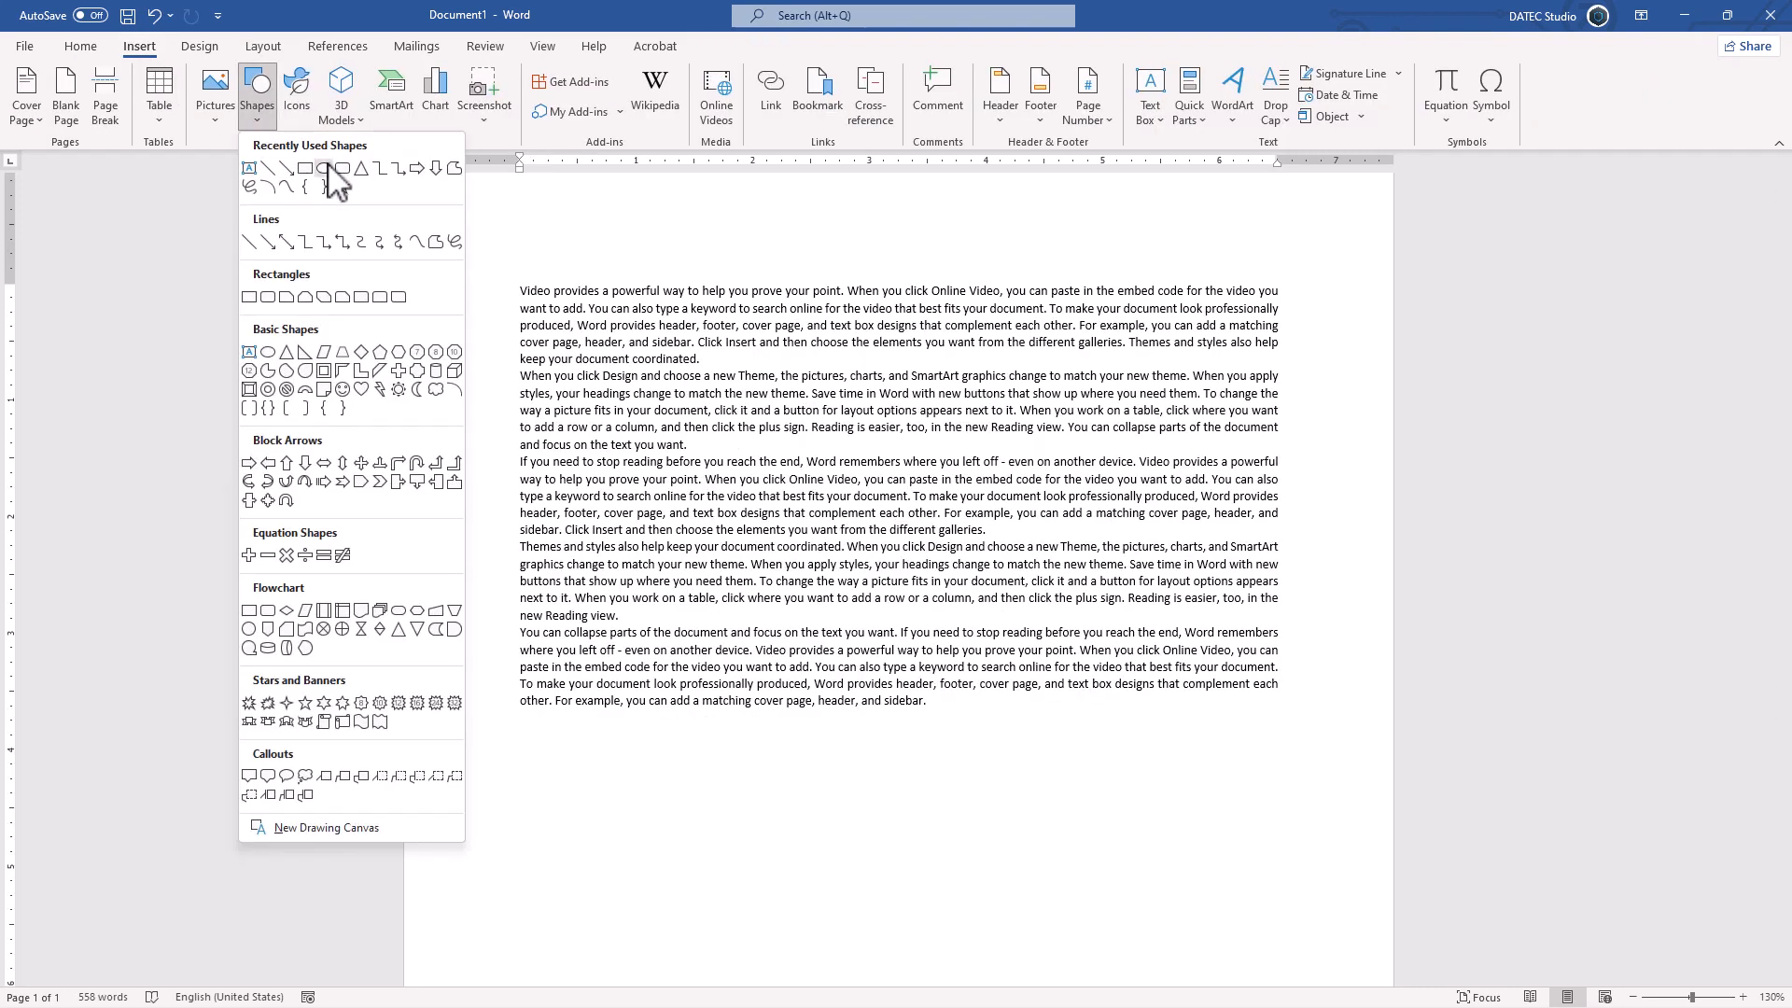
left_click(324, 168)
left_click_drag(819, 342, 1036, 558)
Step: Set the circle's text wrapping to Tight and deselect the shape
left_click(1060, 355)
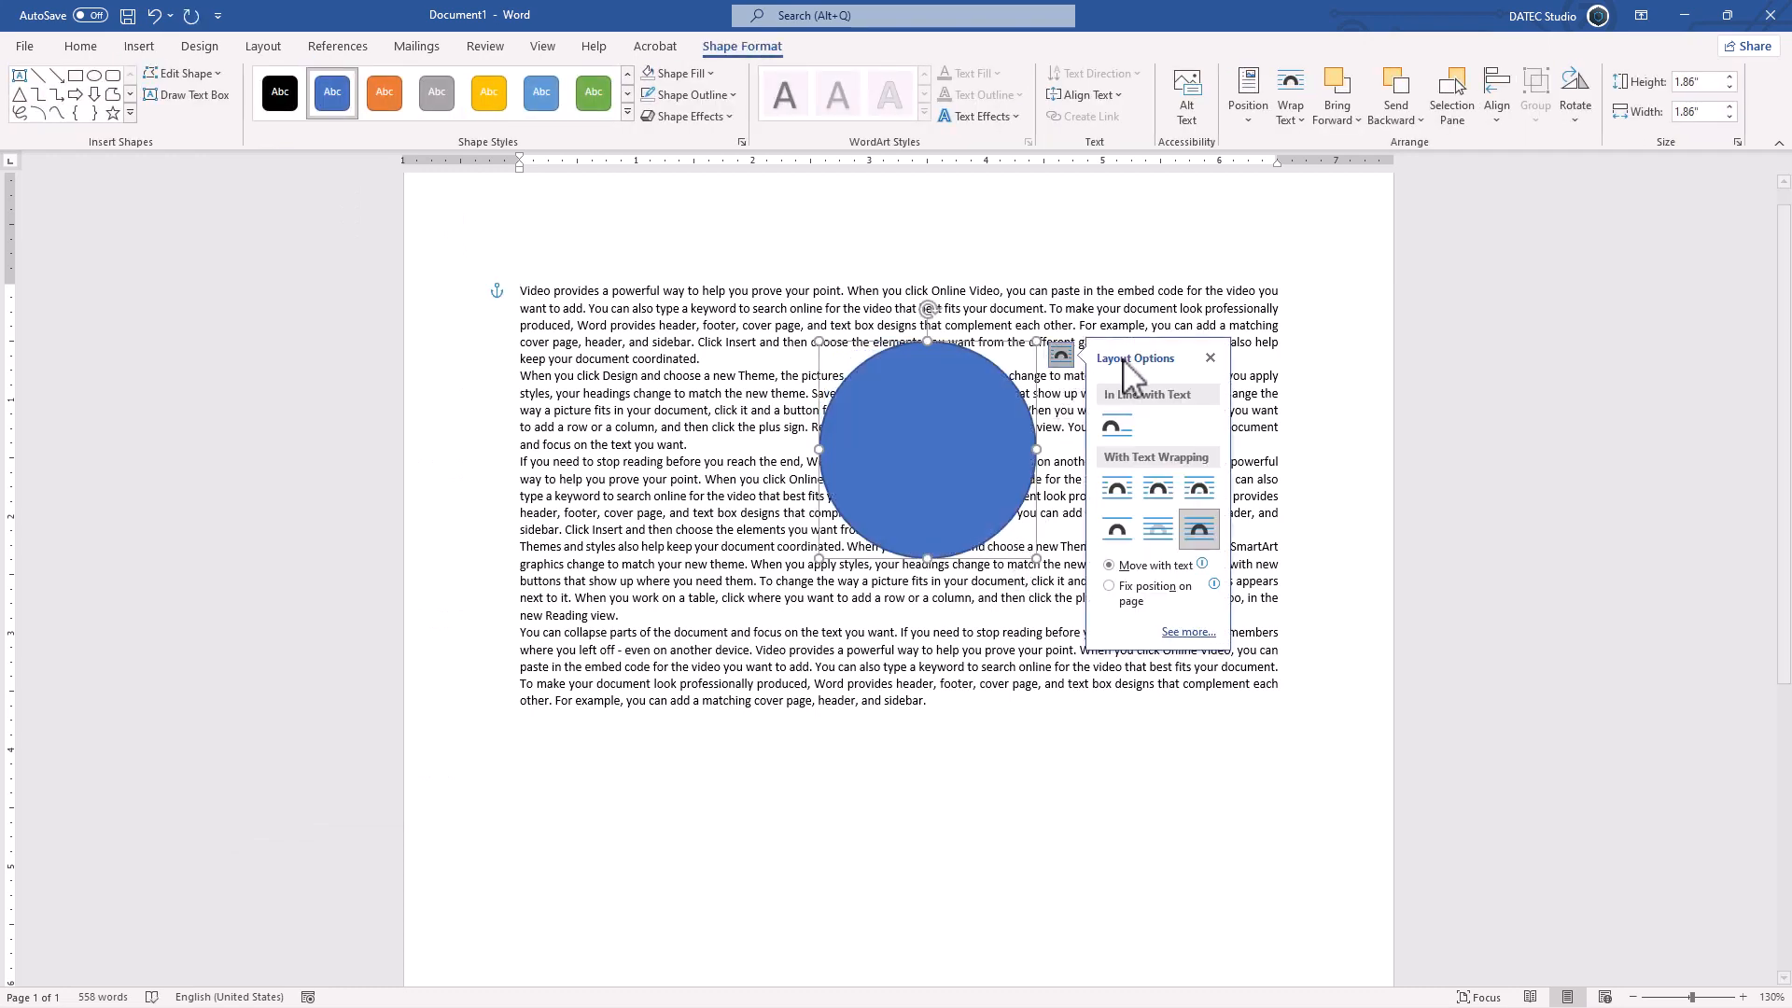
left_click(1158, 487)
left_click(966, 613)
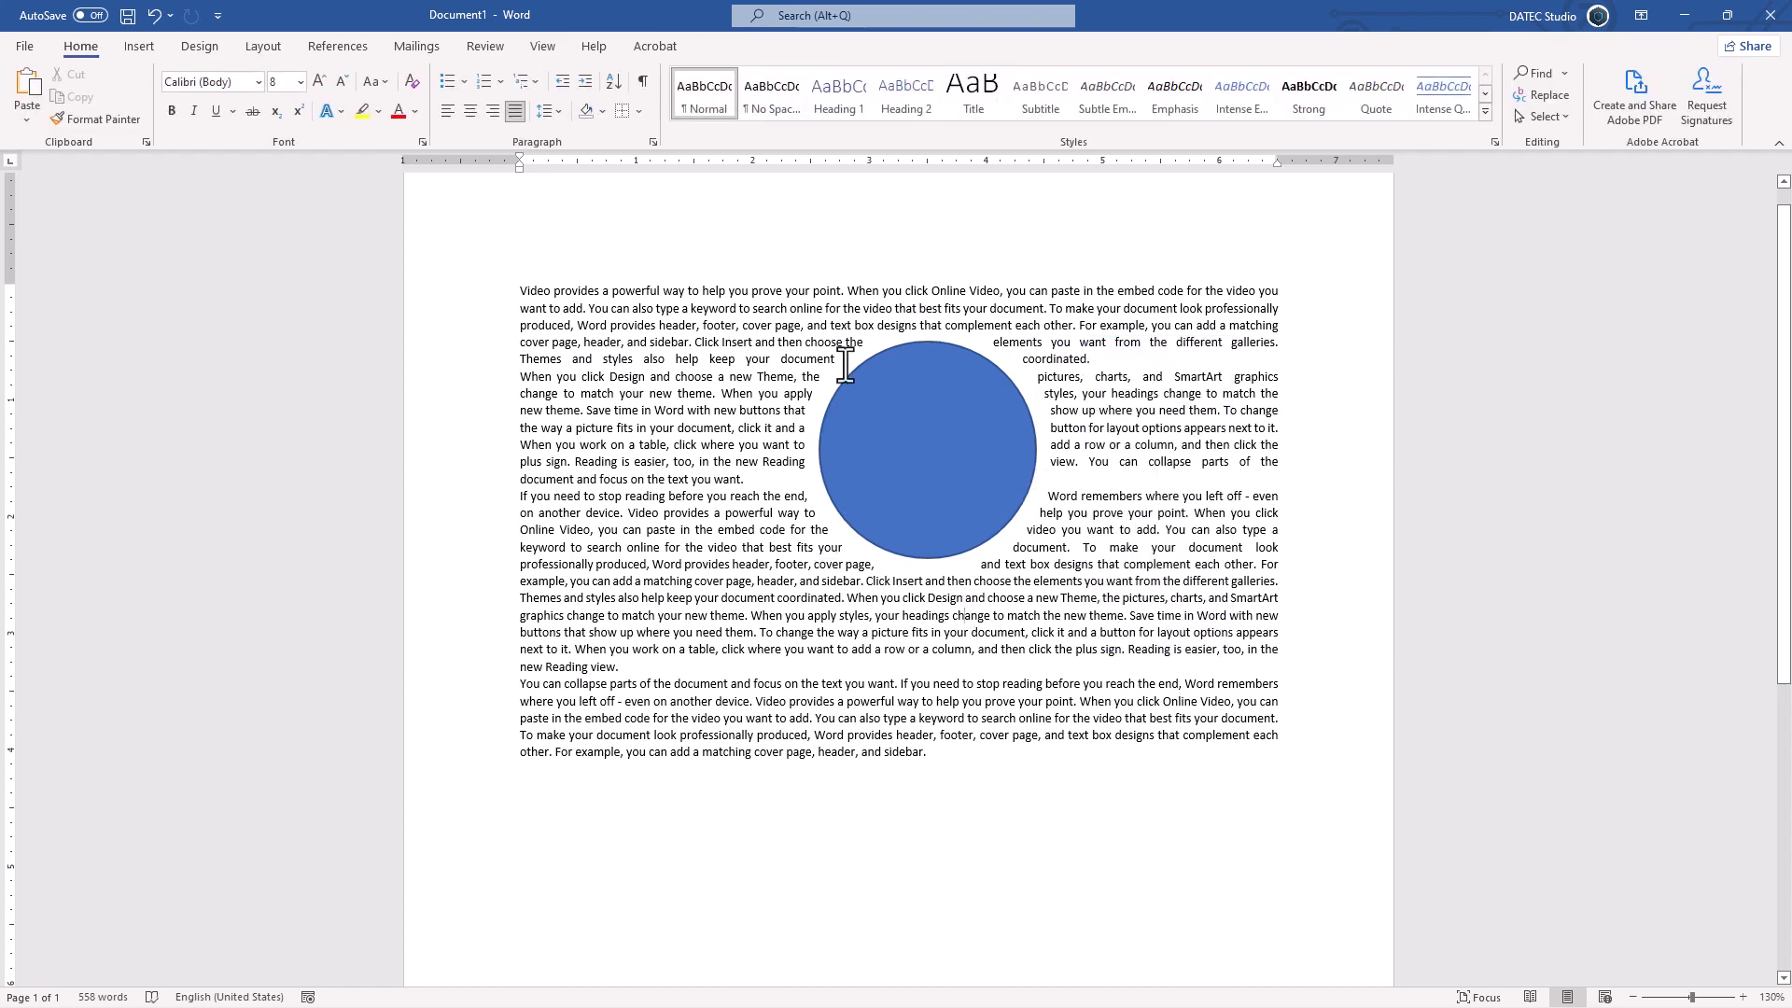